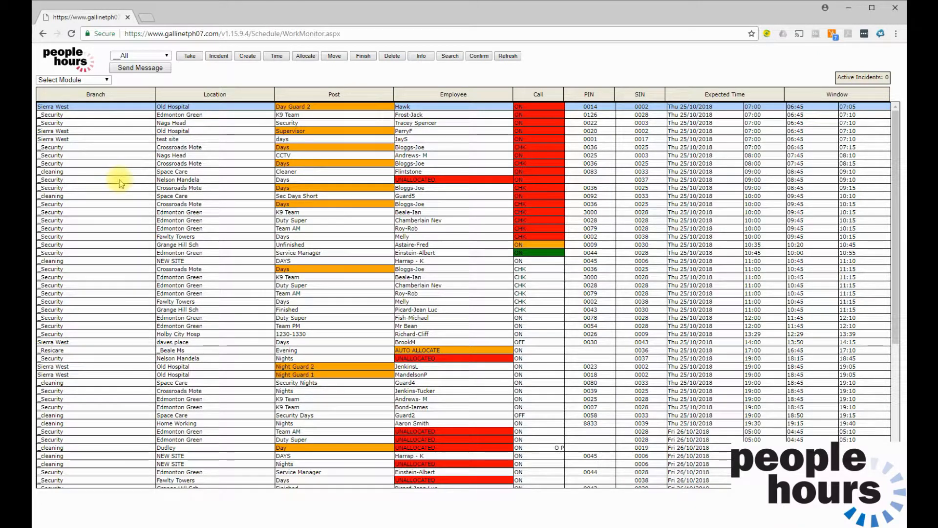
Filter the work monitor by the Security view, and by the All But Security view
{"action": "left_click", "coordinate": [161, 55]}
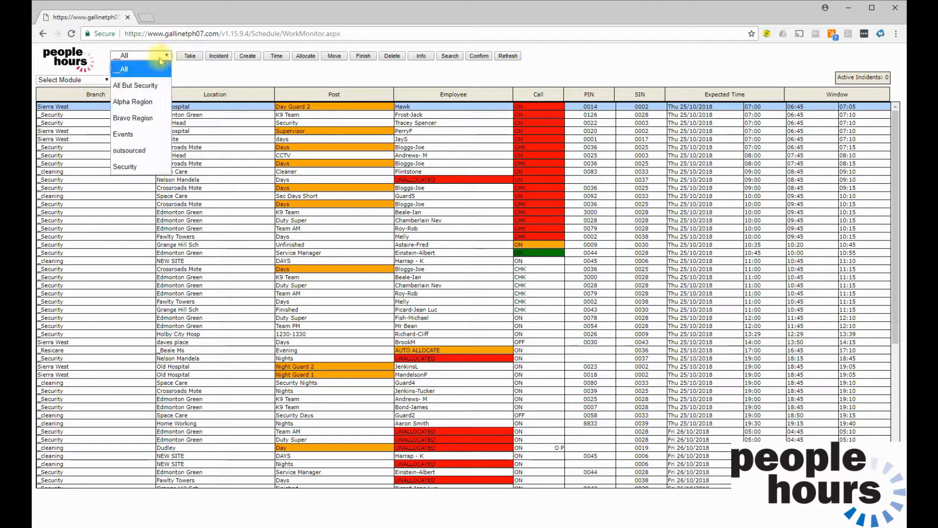
{"action": "left_click", "coordinate": [128, 167]}
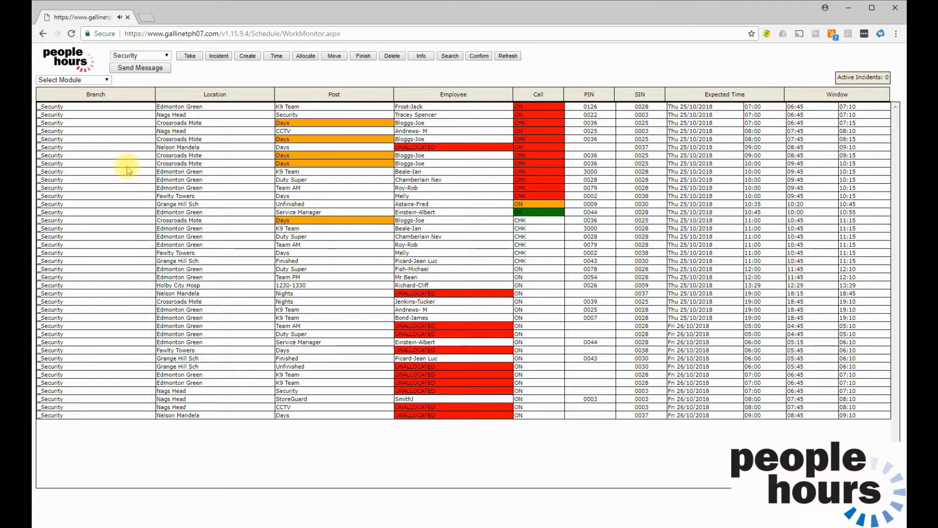
{"action": "left_click", "coordinate": [139, 56]}
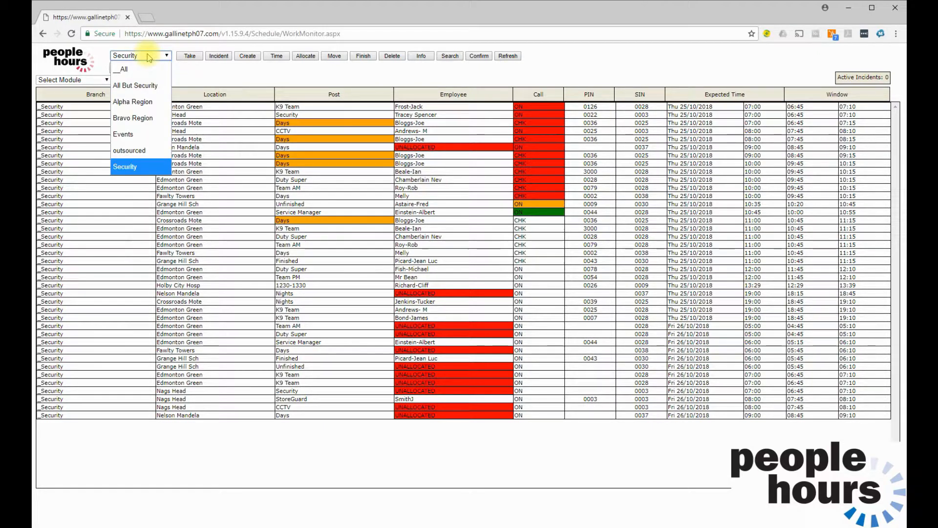
{"action": "left_click", "coordinate": [147, 87]}
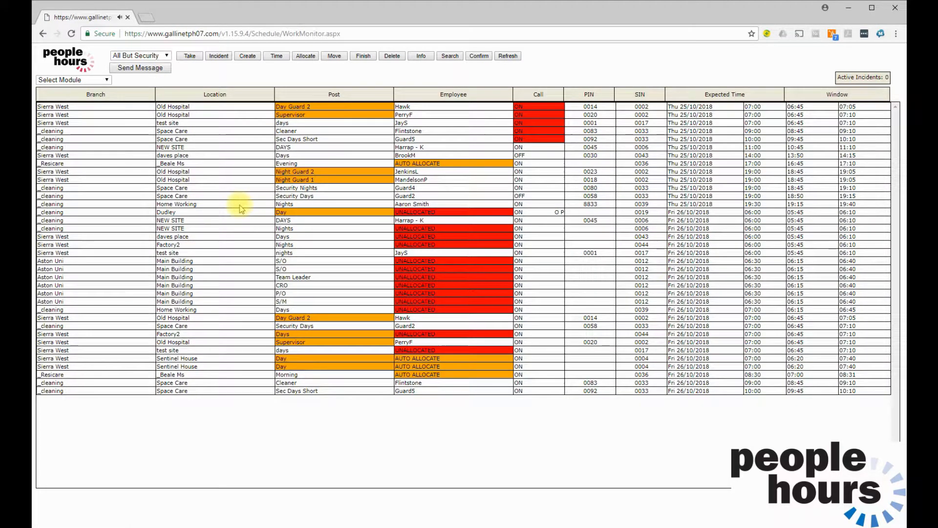
Show the Alpha Region and Bravo Region duties in the work monitor, and restore the __All view
{"action": "left_click", "coordinate": [140, 56]}
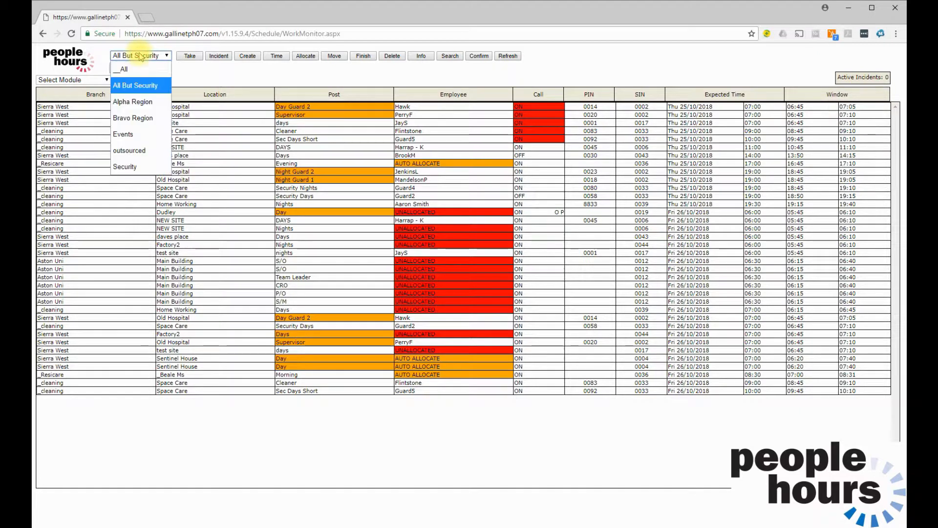
{"action": "left_click", "coordinate": [138, 102]}
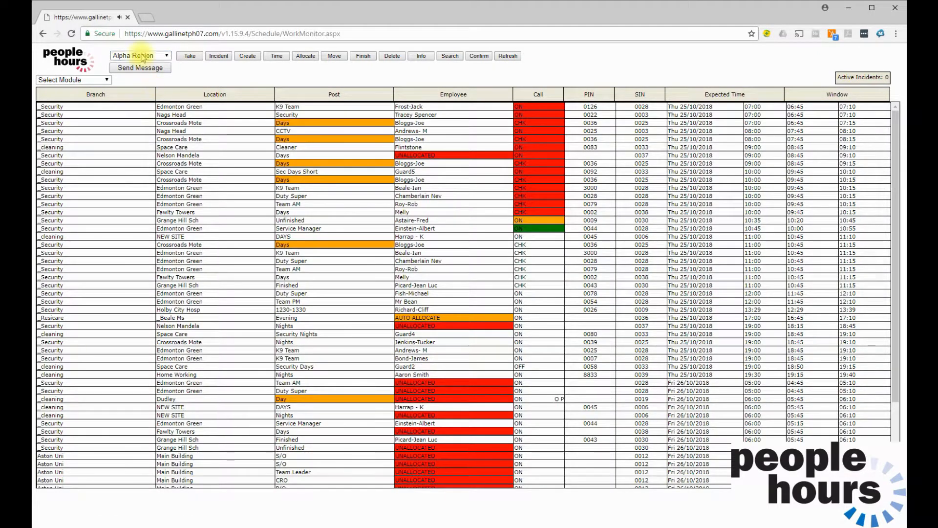
{"action": "left_click", "coordinate": [142, 57]}
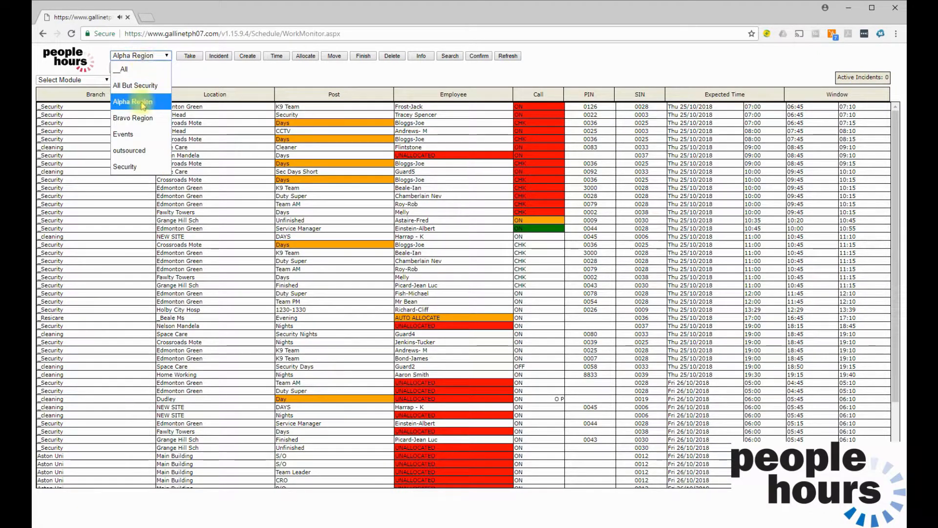
{"action": "left_click", "coordinate": [145, 117]}
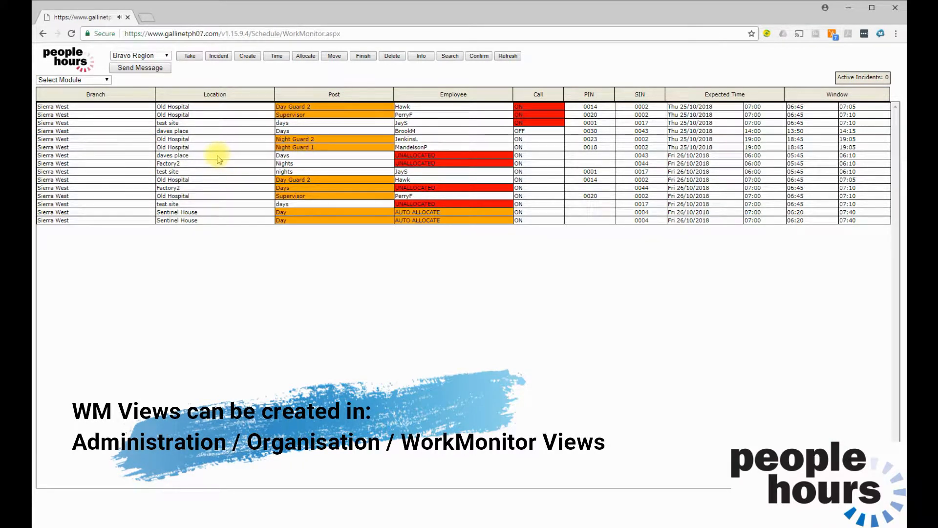
{"action": "left_click", "coordinate": [144, 56]}
{"action": "left_click", "coordinate": [135, 69]}
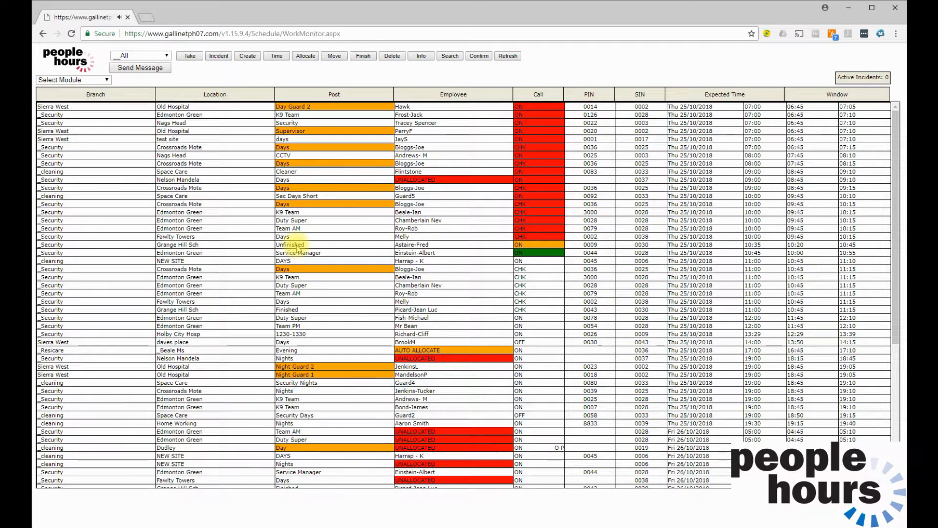
Read the post instructions for Day Guard 2 at Old Hospital
{"action": "left_click", "coordinate": [191, 108]}
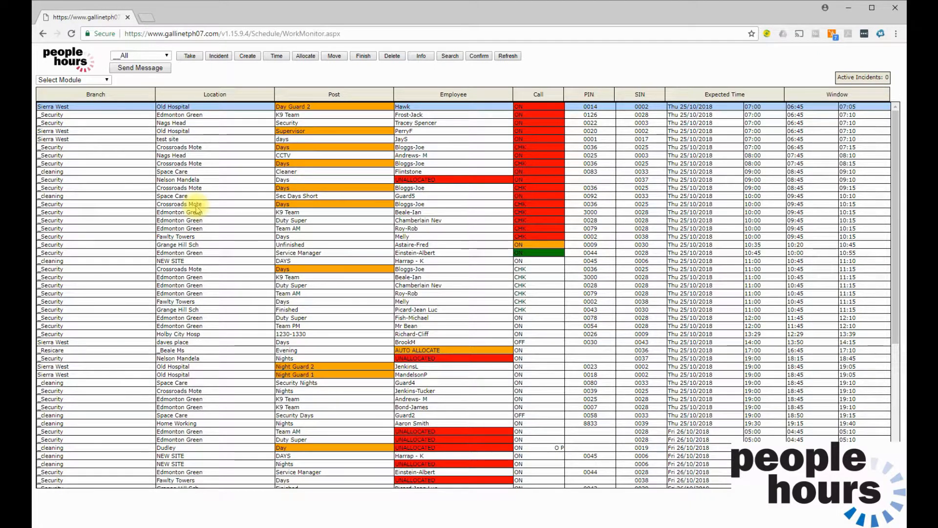
{"action": "mouse_move", "coordinate": [287, 117]}
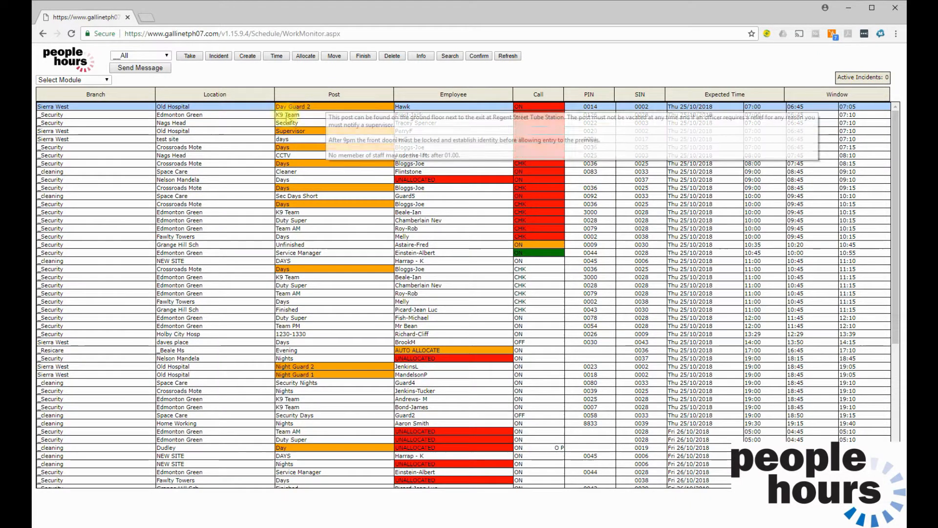
{"action": "left_click", "coordinate": [320, 117]}
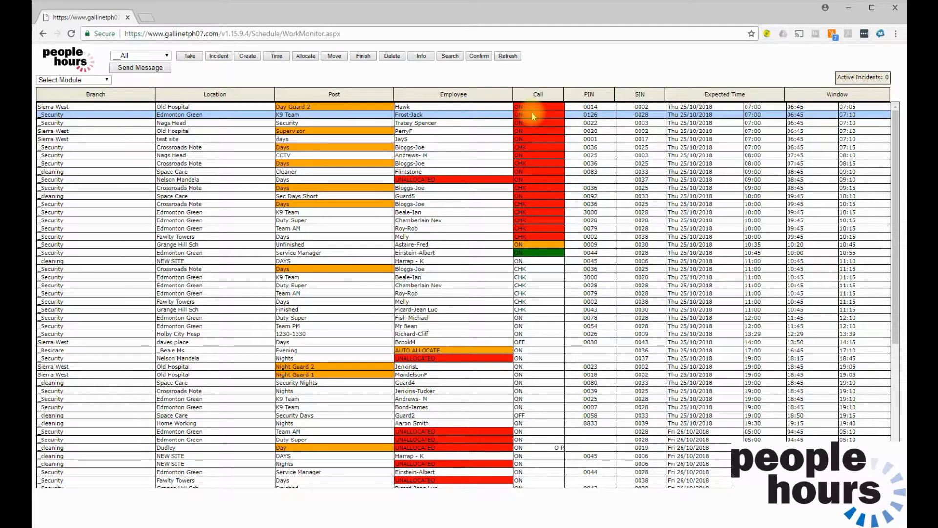
Compare the CHK, OFF and ON call types using the Crossroads Mote, daves place and Old Hospital rows
{"action": "left_click", "coordinate": [523, 269]}
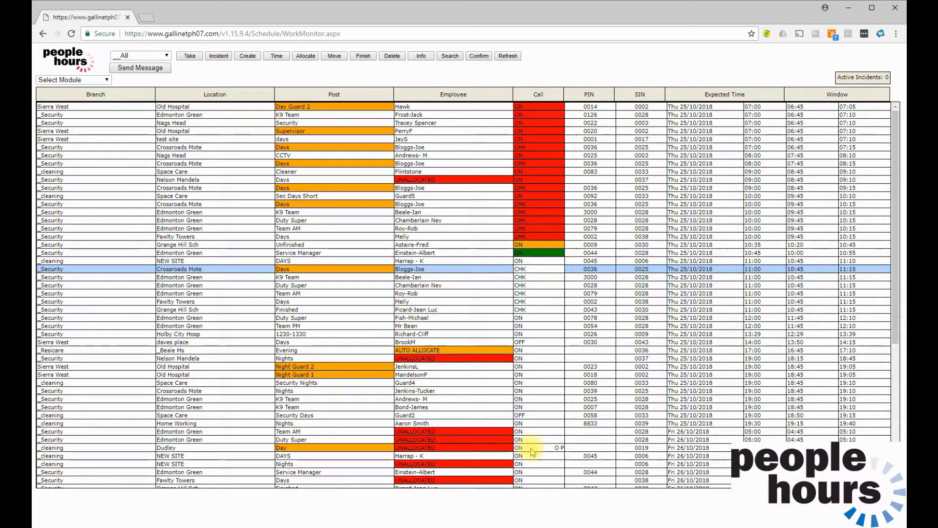
{"action": "left_click", "coordinate": [537, 344]}
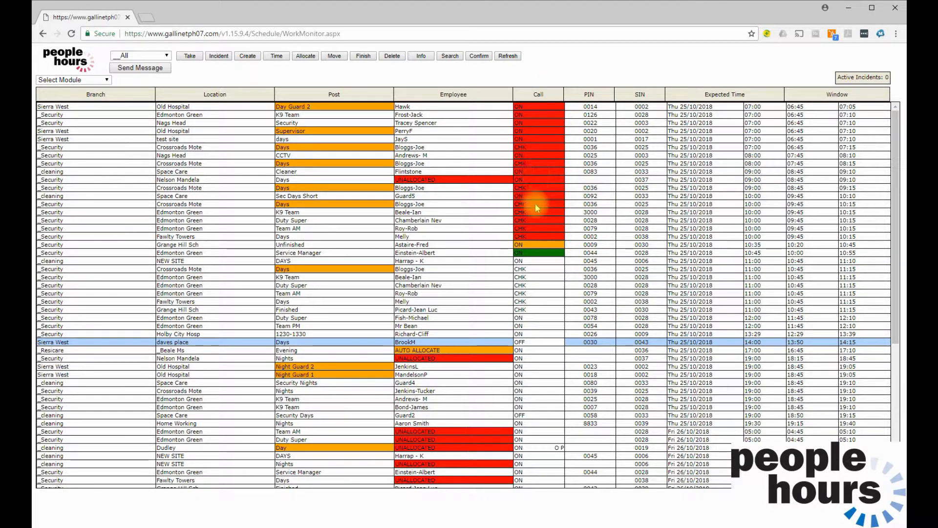
{"action": "left_click", "coordinate": [527, 107]}
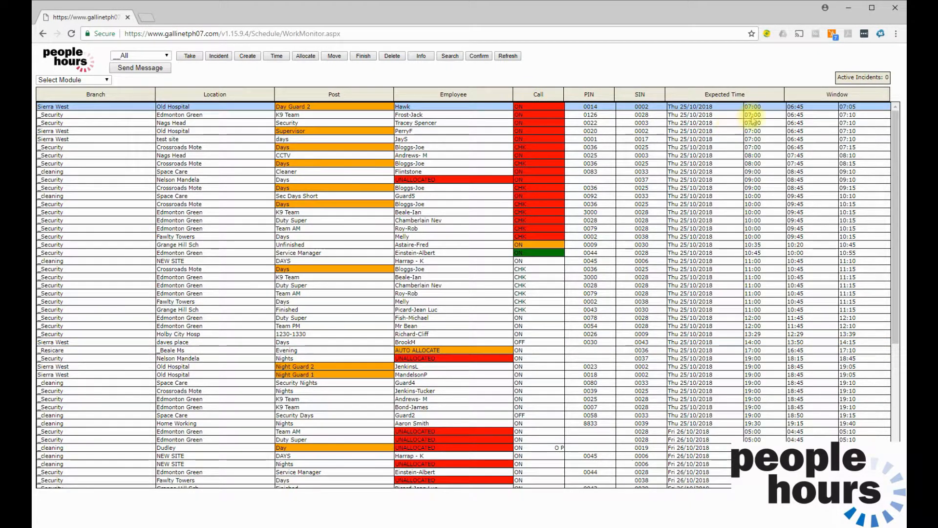
Examine the call colours against expected times and windows for Old Hospital Day Guard 2, Grange Hill Sch Unfinished and Edmonton Green Service Manager
{"action": "left_click_drag", "start_coordinate": [744, 107], "coordinate": [859, 111]}
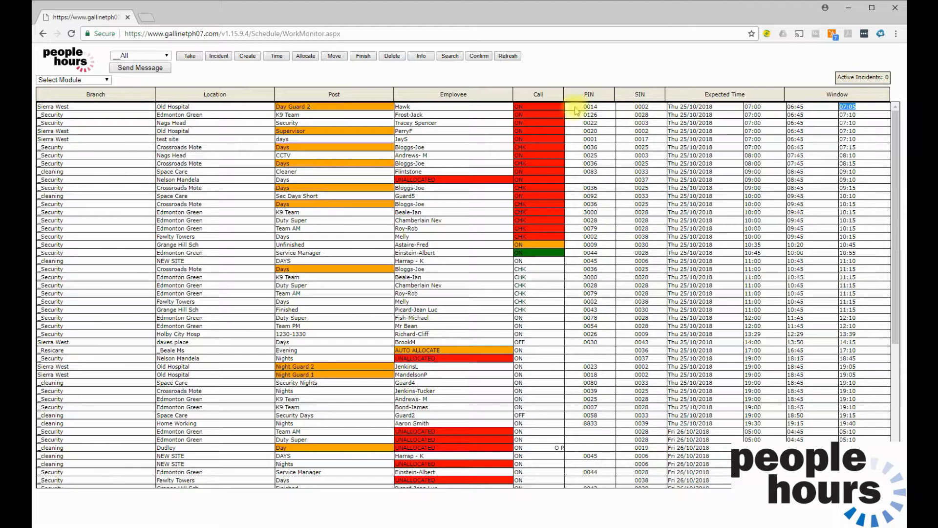
{"action": "left_click", "coordinate": [554, 109]}
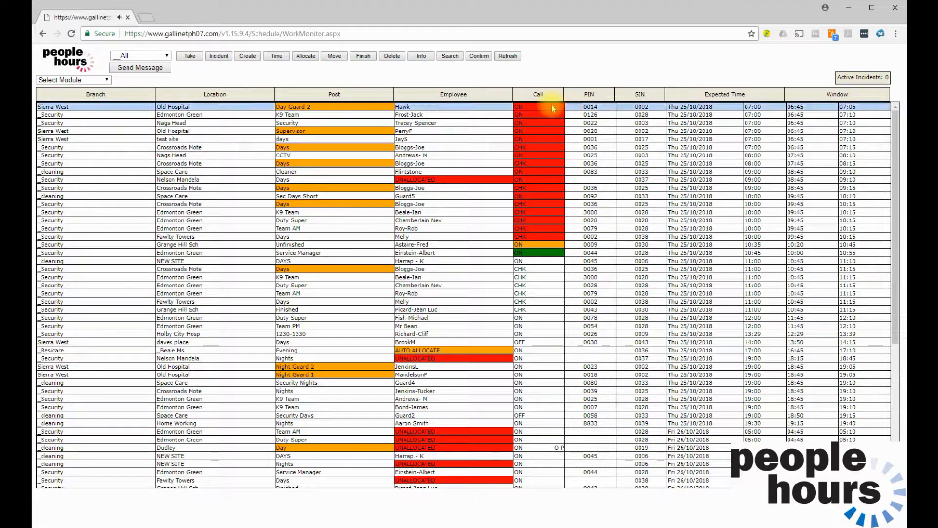
{"action": "left_click", "coordinate": [541, 246]}
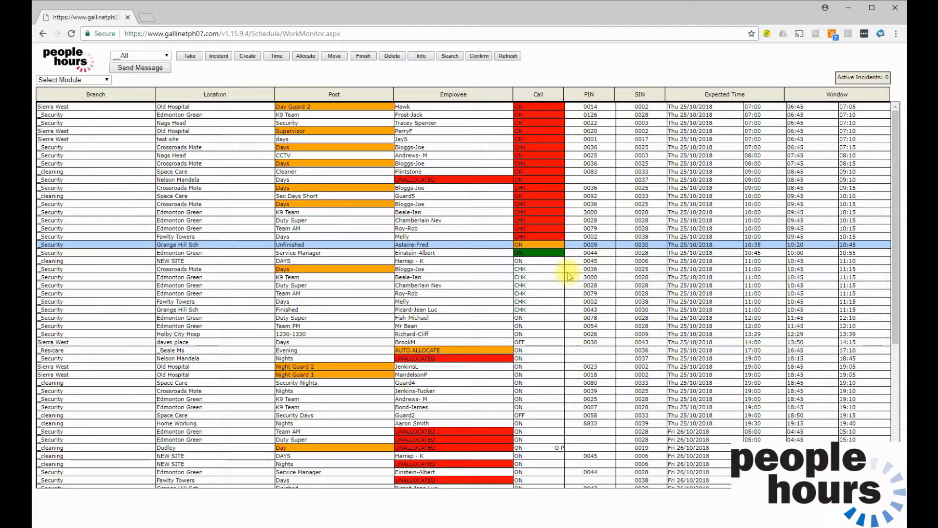
{"action": "left_click", "coordinate": [746, 245]}
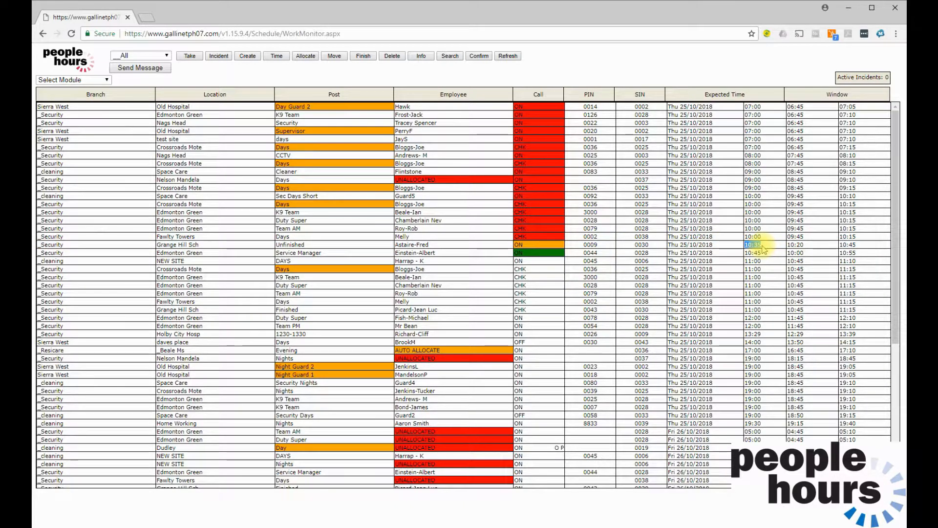
{"action": "left_click", "coordinate": [800, 247]}
{"action": "left_click_drag", "start_coordinate": [803, 250], "coordinate": [797, 248]}
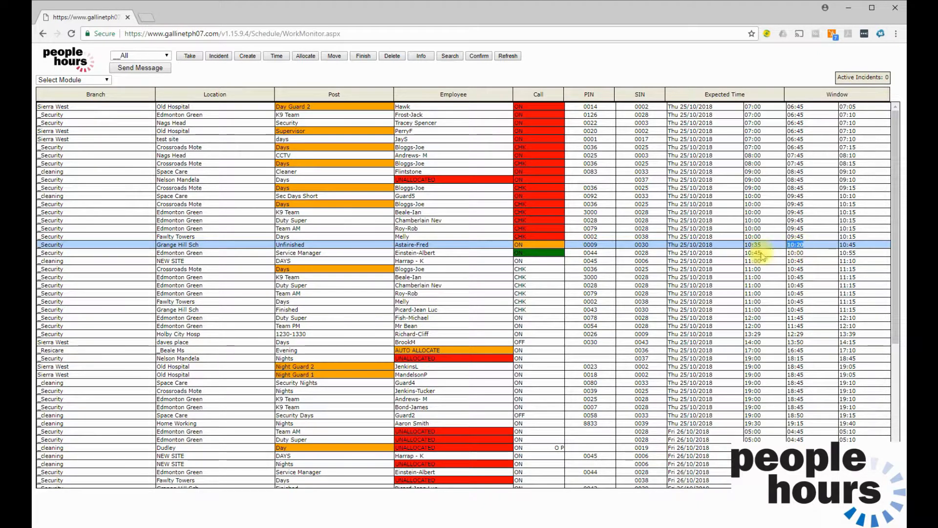
{"action": "left_click", "coordinate": [764, 244]}
{"action": "left_click", "coordinate": [541, 254]}
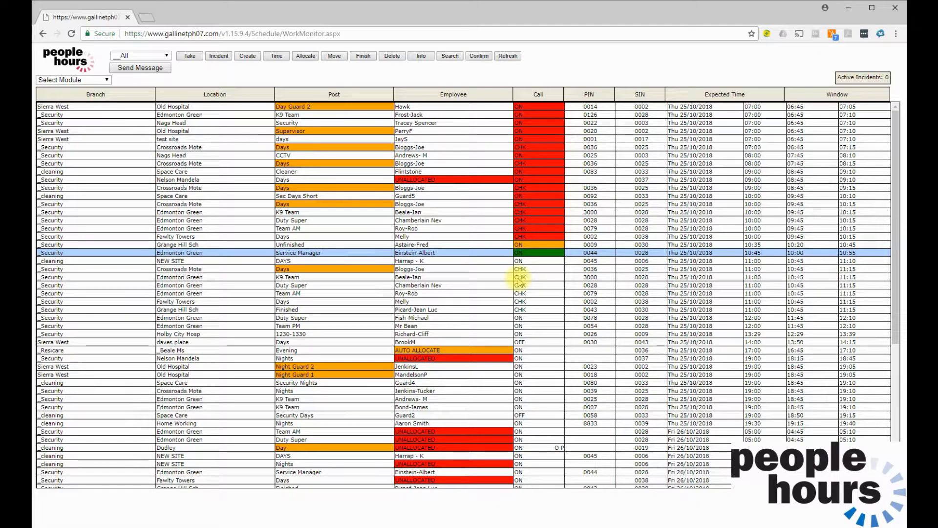
Take the 07:00 ON call for Day Guard 2 at Old Hospital with reason Officer Called and note "Call from officer, on duty."
{"action": "left_click", "coordinate": [605, 108]}
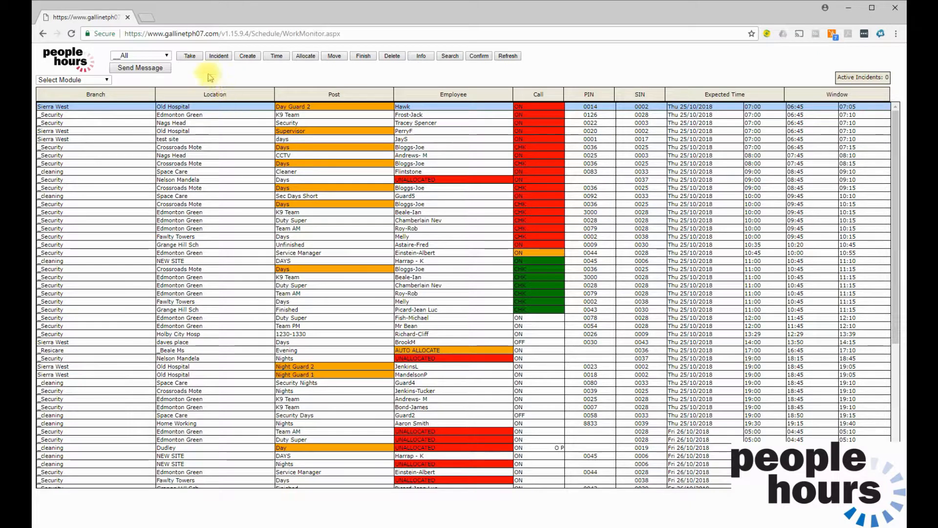
{"action": "left_click", "coordinate": [189, 56]}
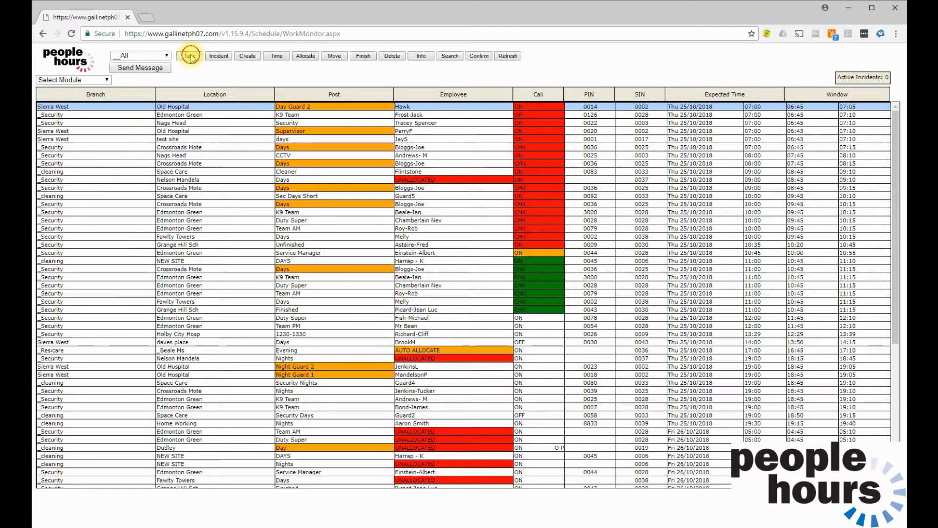
{"action": "left_click", "coordinate": [74, 140]}
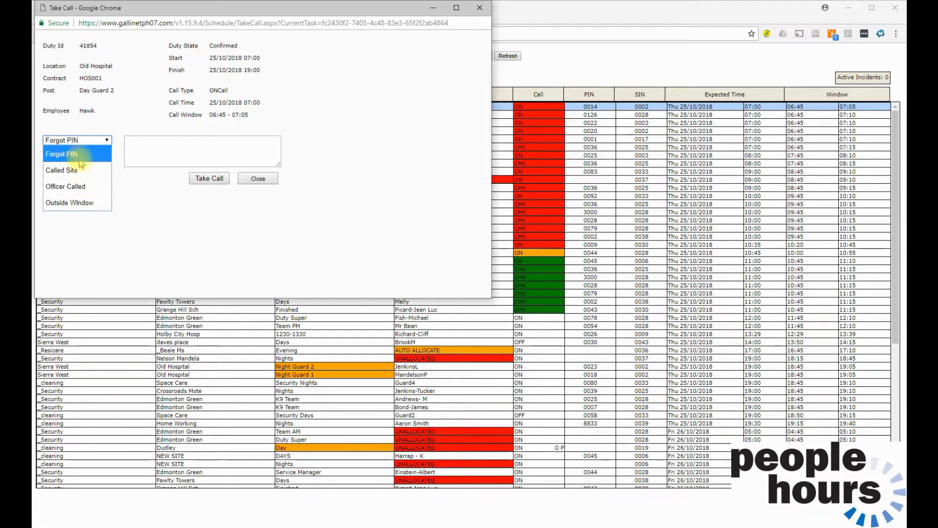
{"action": "left_click", "coordinate": [79, 186]}
{"action": "left_click", "coordinate": [150, 159]}
{"action": "type", "text": "Call from "}
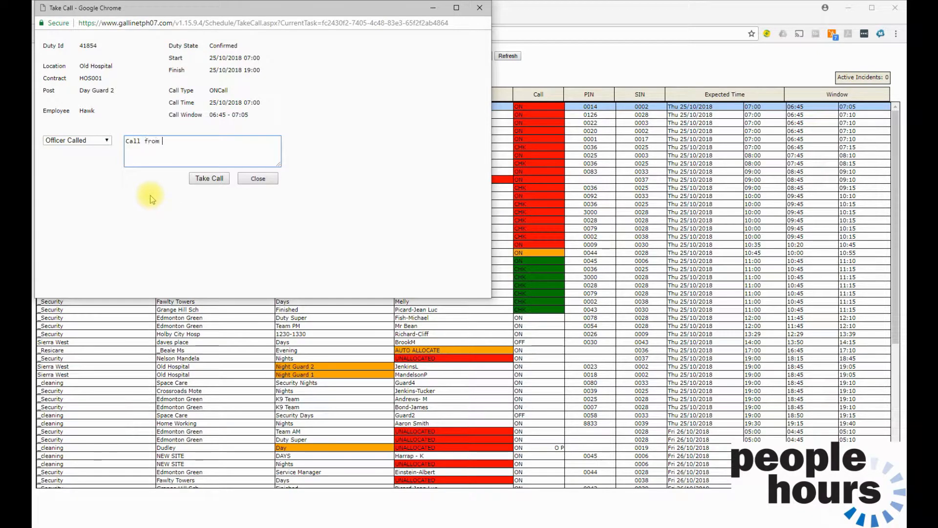
{"action": "type", "text": "officer, on duty."}
{"action": "left_click", "coordinate": [220, 182]}
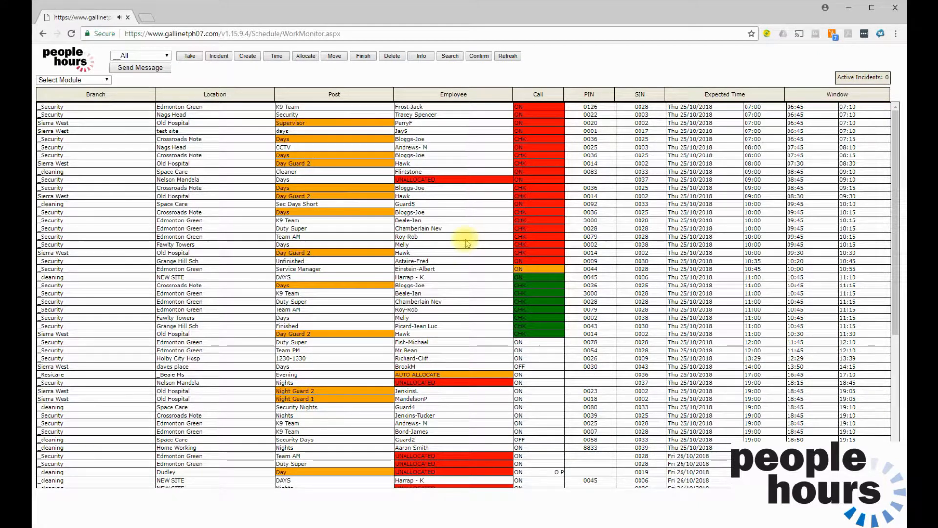
Start creating a diary event of type Training from the 11:00 Old Hospital Day Guard 2 row
{"action": "left_click", "coordinate": [449, 335]}
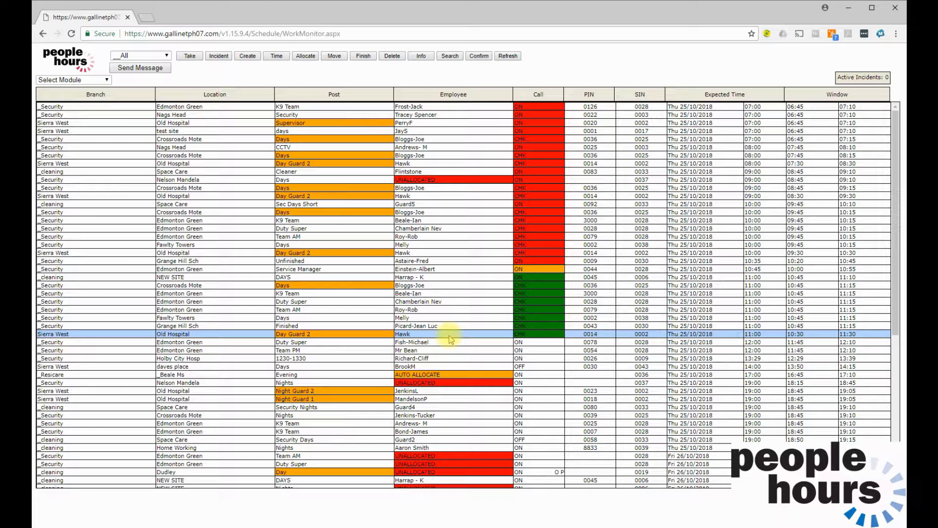
{"action": "left_click", "coordinate": [248, 56]}
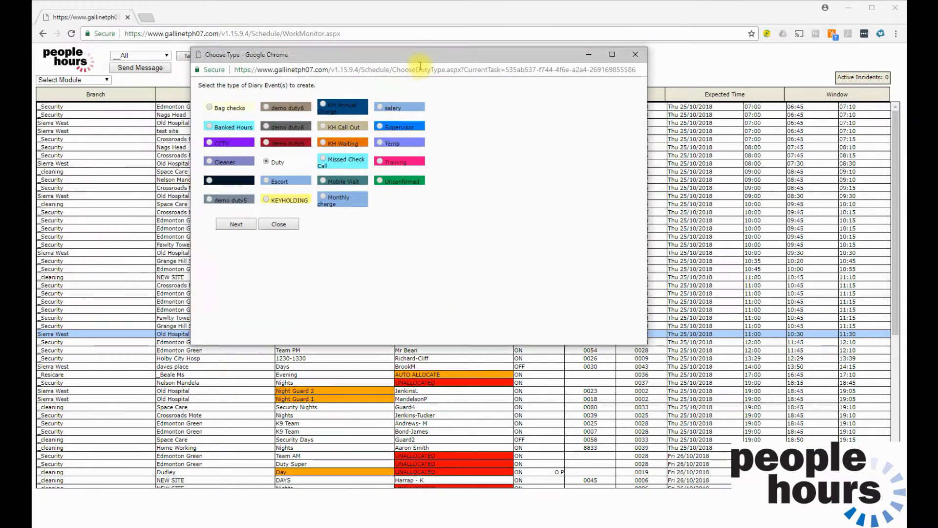
{"action": "left_click_drag", "start_coordinate": [420, 66], "coordinate": [433, 66]}
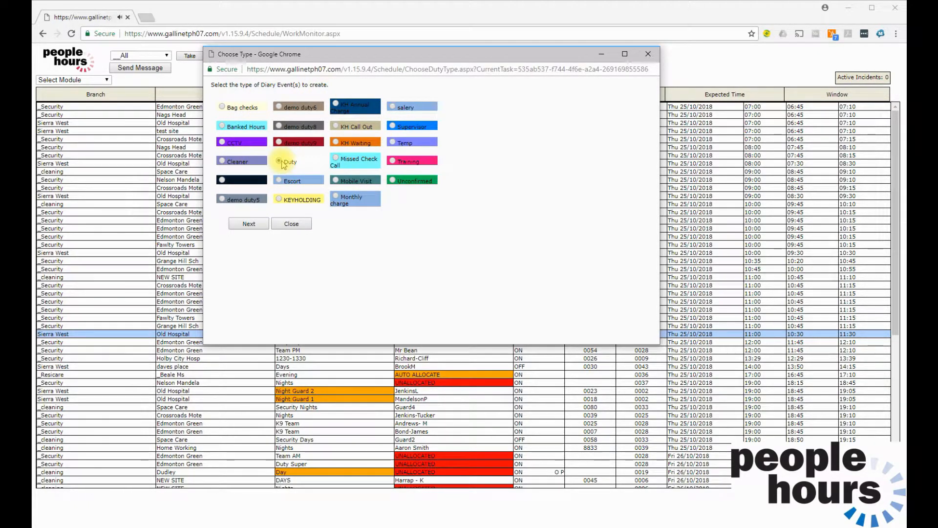
{"action": "left_click", "coordinate": [394, 161]}
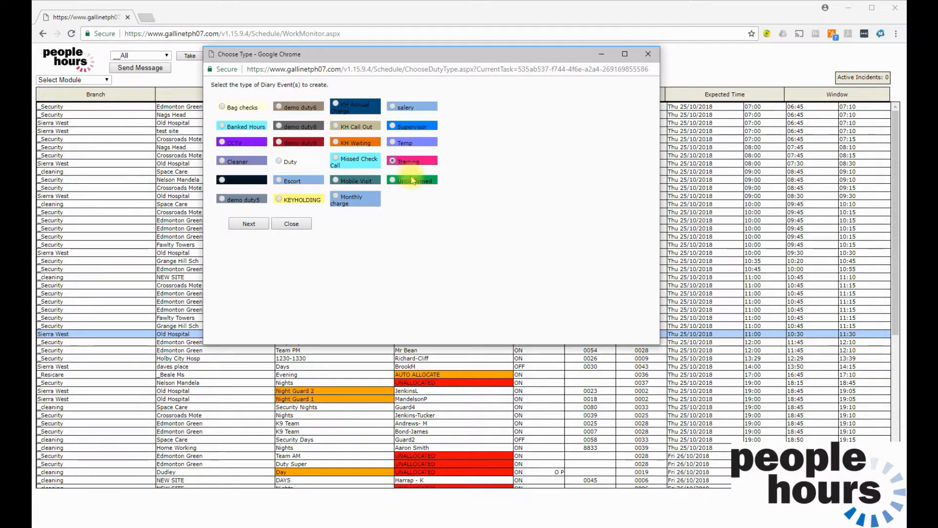
{"action": "left_click", "coordinate": [250, 224]}
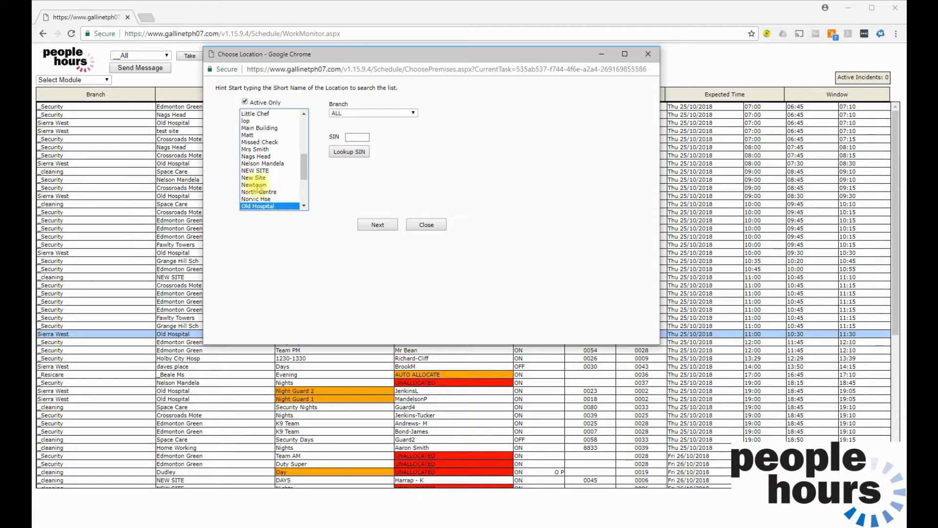
Filter the locations to the _Security branch and choose Edmonton Green as the event's location
{"action": "scroll", "coordinate": [292, 179], "scroll_direction": "up", "scroll_amount": 10}
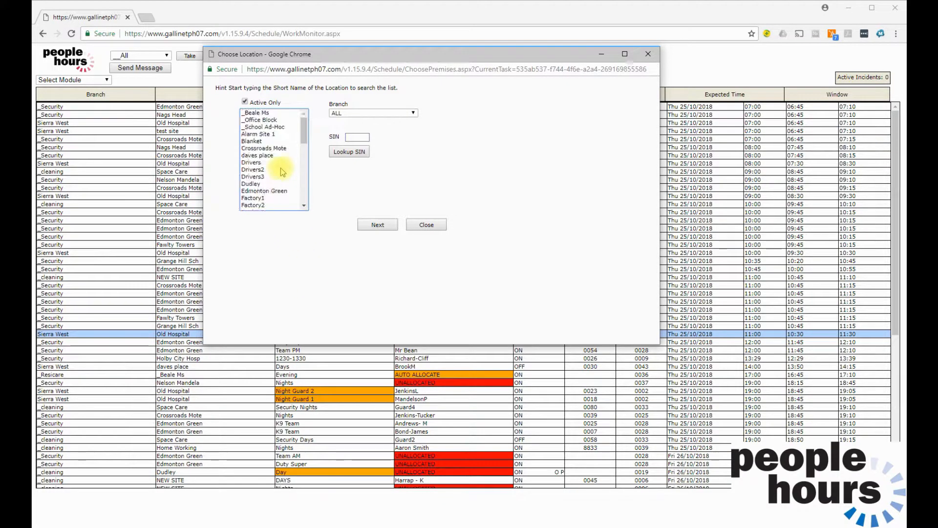
{"action": "left_click", "coordinate": [364, 115]}
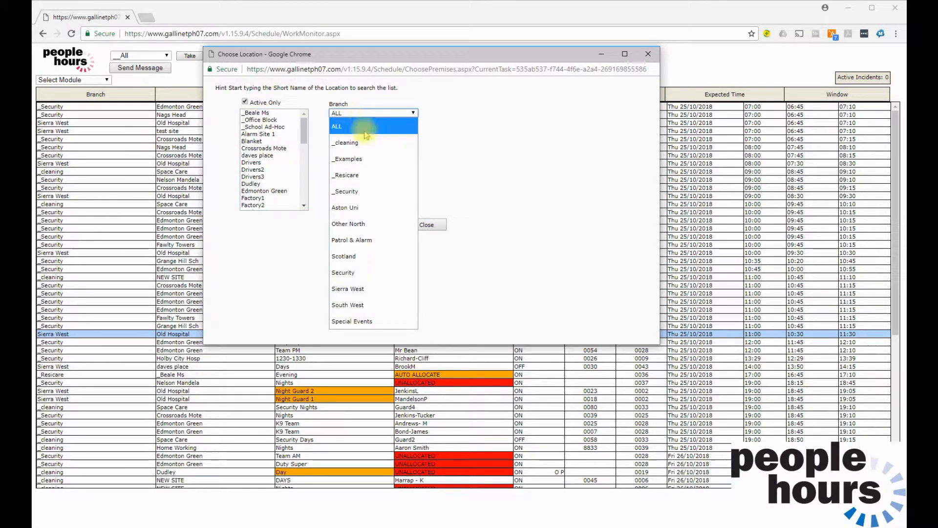
{"action": "left_click", "coordinate": [351, 193]}
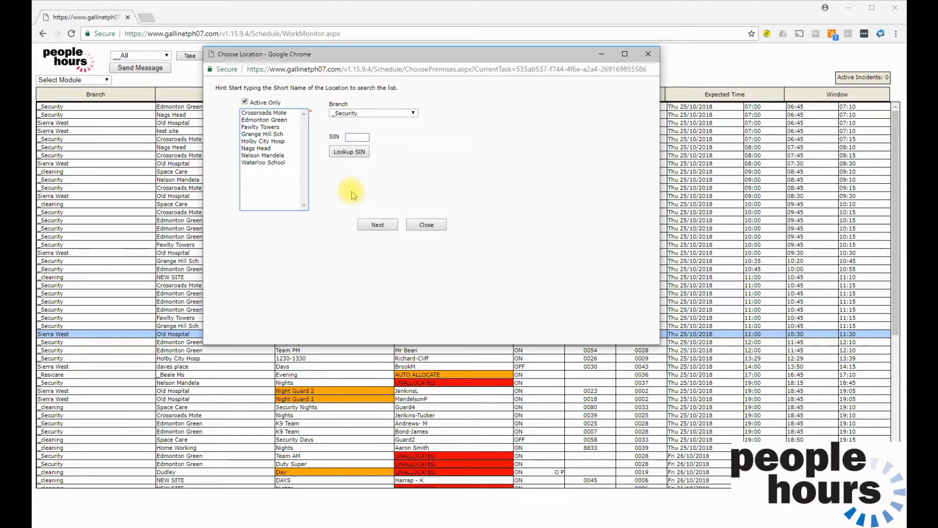
{"action": "left_click", "coordinate": [264, 120]}
{"action": "left_click", "coordinate": [385, 226]}
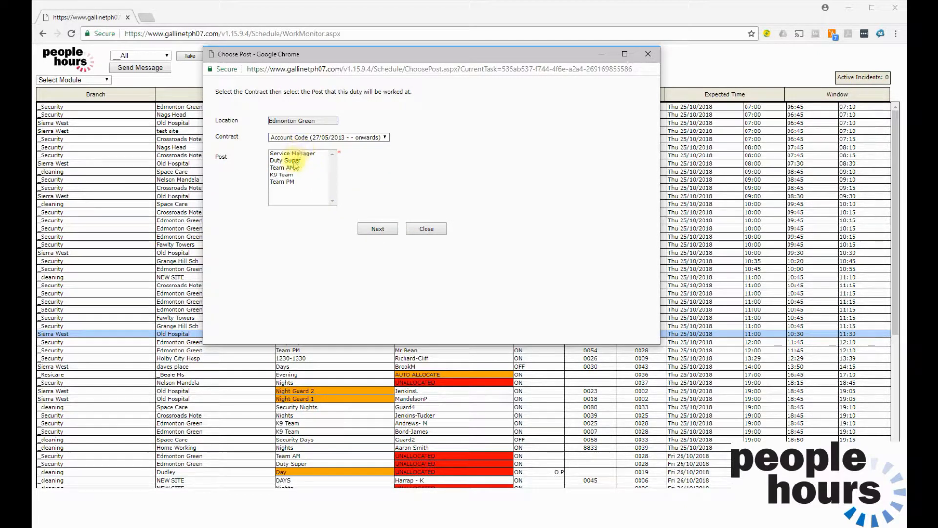
Choose the Duty Super post for the Edmonton Green event and set user-specified times from 11:00 to 15:00
{"action": "left_click", "coordinate": [292, 161]}
{"action": "left_click", "coordinate": [378, 229]}
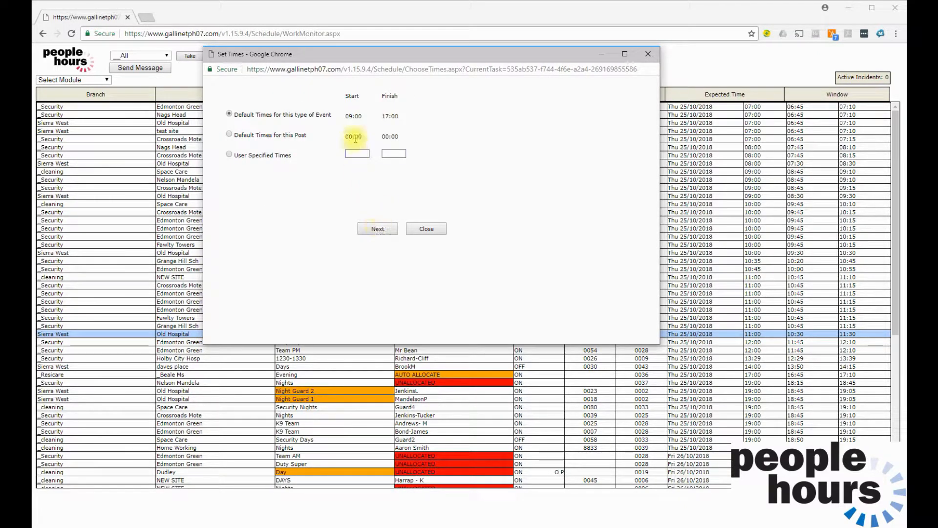
{"action": "left_click", "coordinate": [229, 155]}
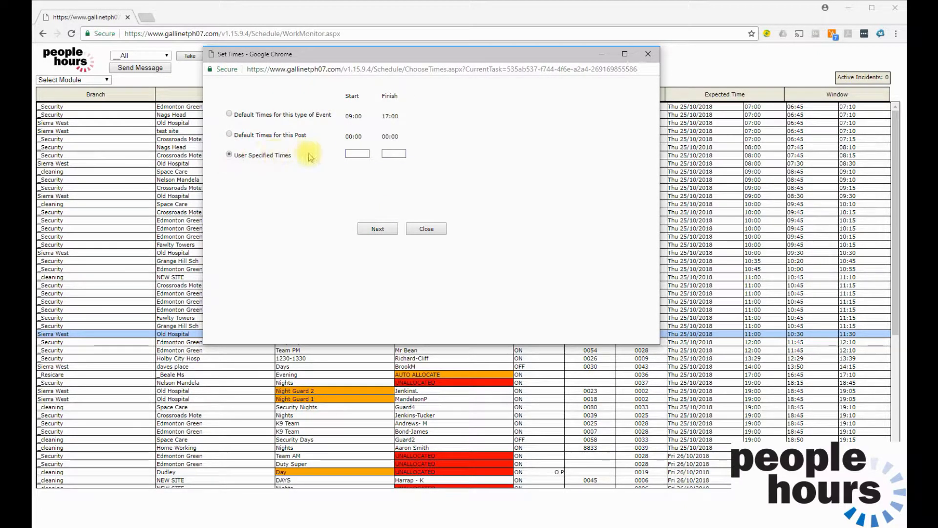
{"action": "left_click", "coordinate": [351, 154]}
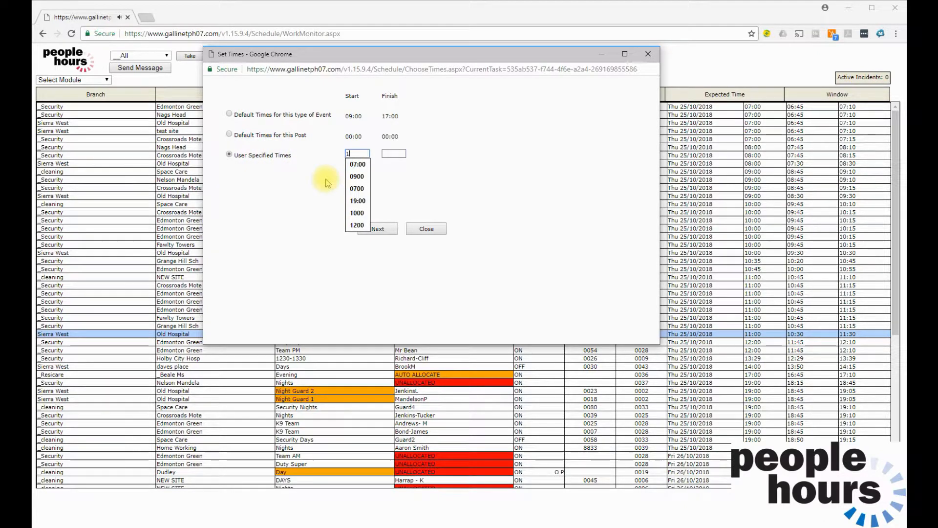
{"action": "type", "text": "1100"}
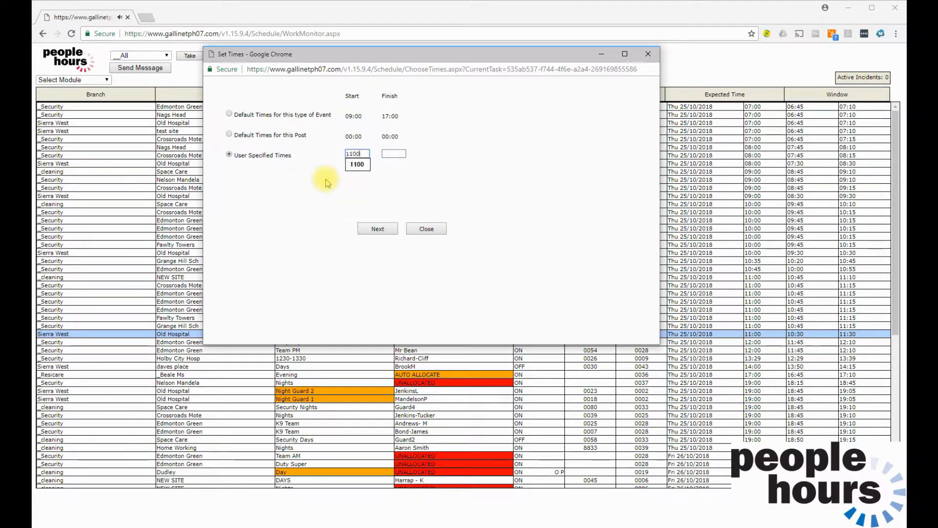
{"action": "left_click", "coordinate": [394, 154]}
{"action": "type", "text": "1500"}
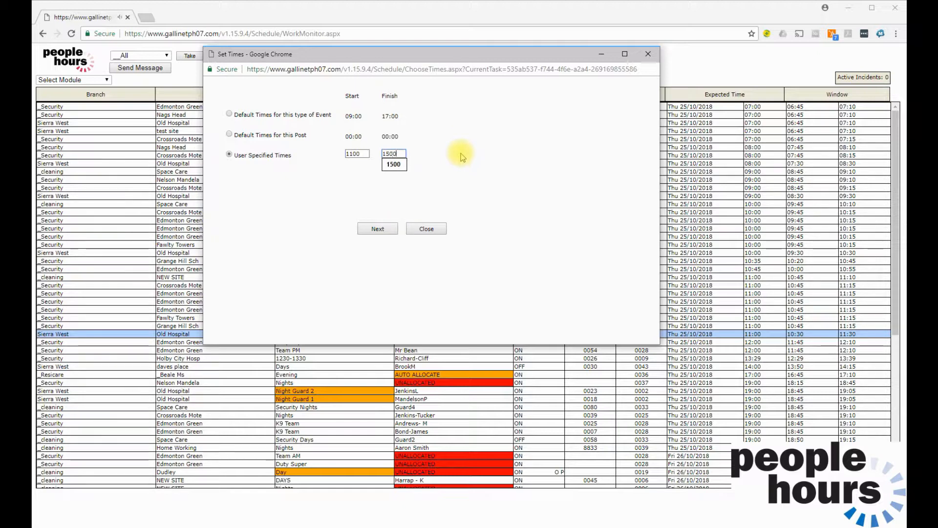
{"action": "left_click", "coordinate": [378, 228]}
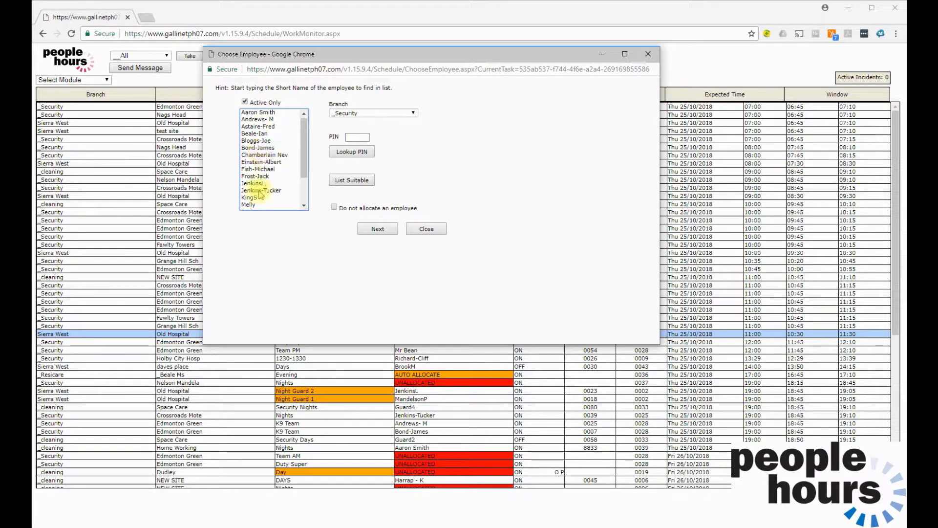
List the suitable _Security employees and assign the first one listed to the Duty Super event
{"action": "left_click", "coordinate": [358, 112]}
{"action": "left_click", "coordinate": [364, 114]}
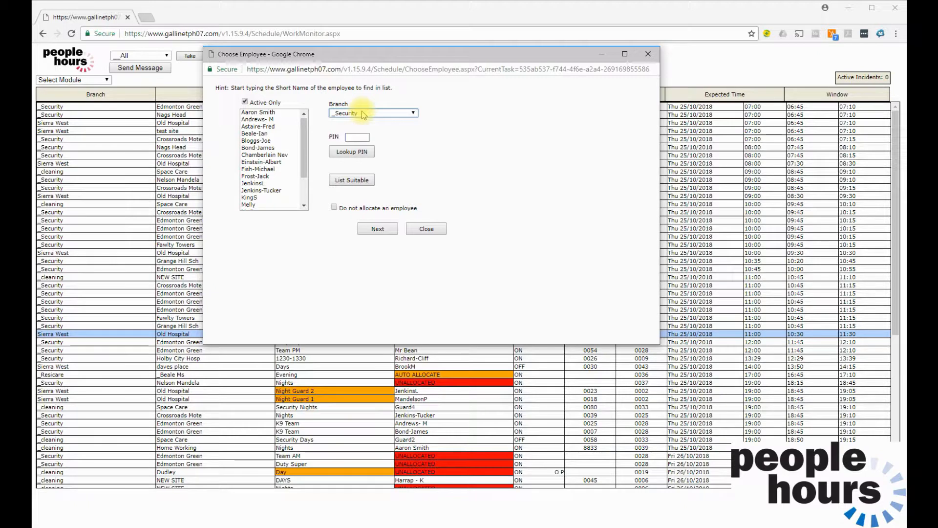
{"action": "left_click", "coordinate": [351, 180]}
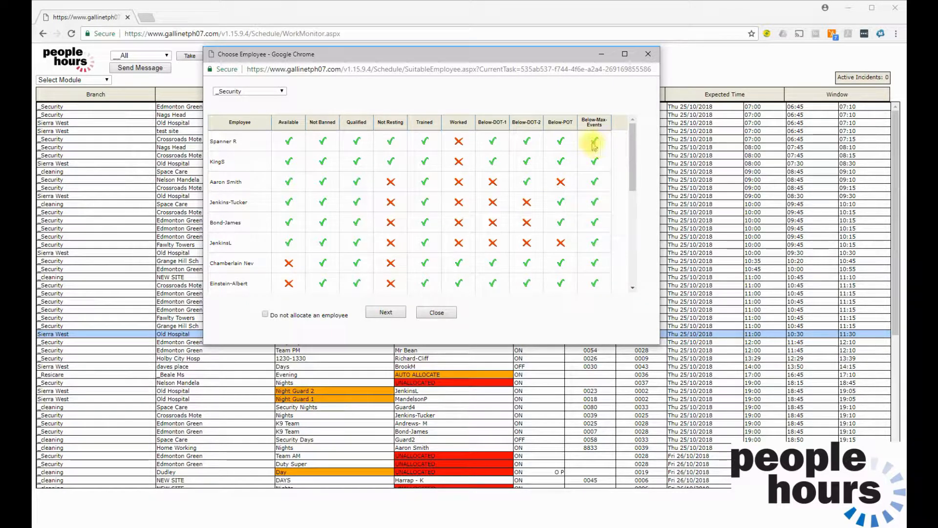
{"action": "left_click", "coordinate": [219, 141]}
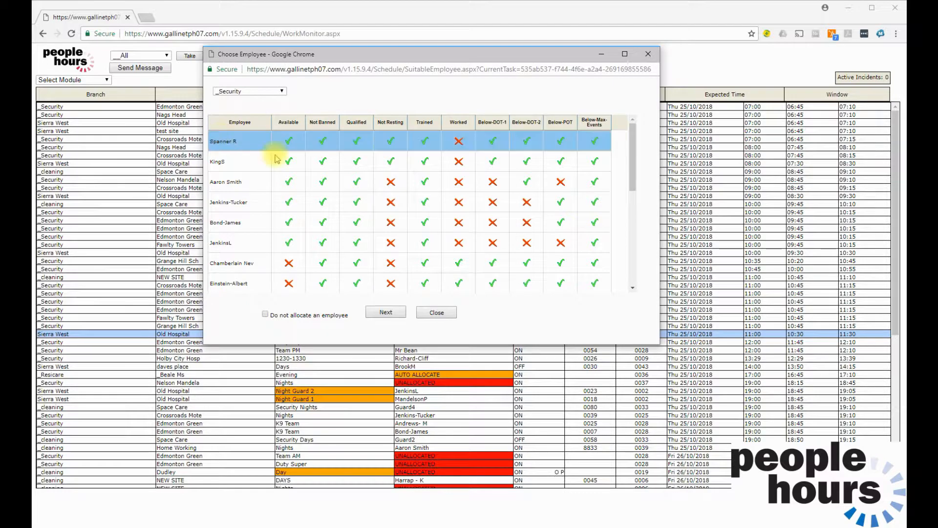
{"action": "left_click", "coordinate": [385, 312]}
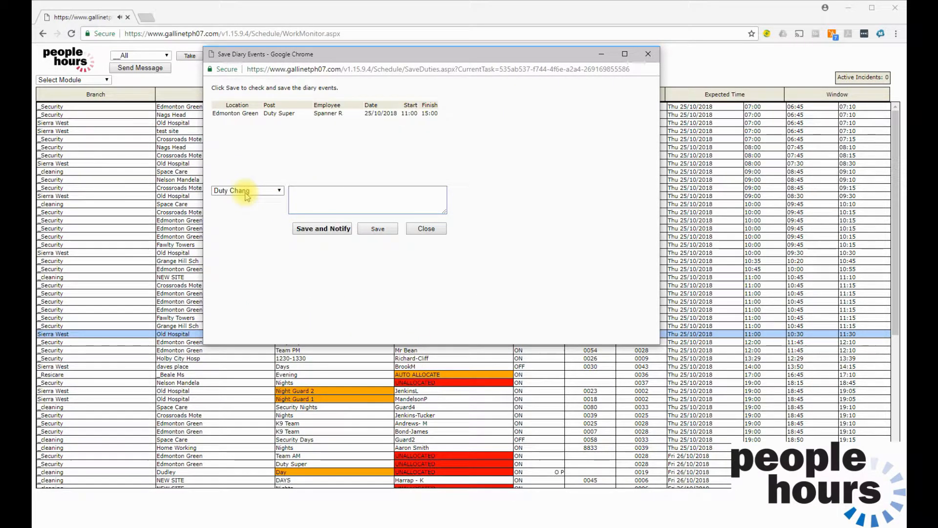
Save the diary event without notifying, using reason Duty Chang and the note "Late client request"
{"action": "left_click", "coordinate": [260, 191]}
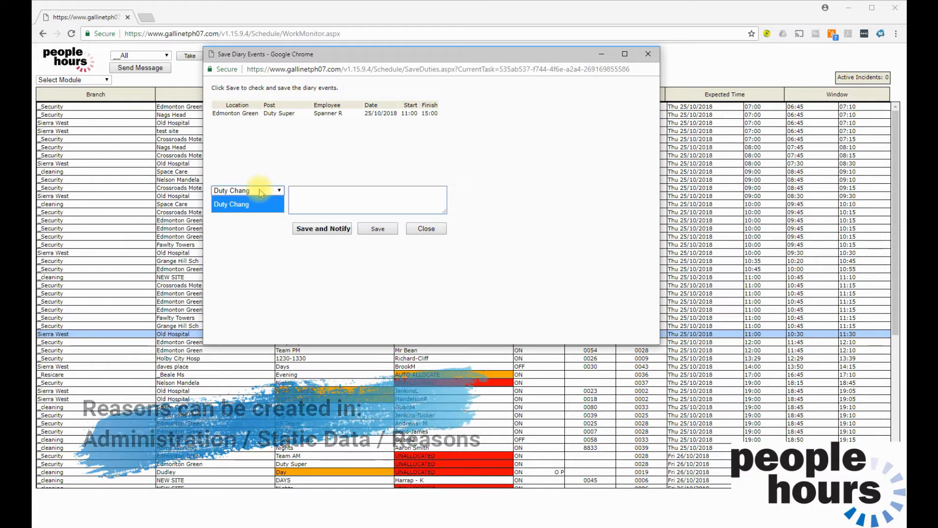
{"action": "left_click", "coordinate": [254, 203]}
{"action": "left_click", "coordinate": [335, 199]}
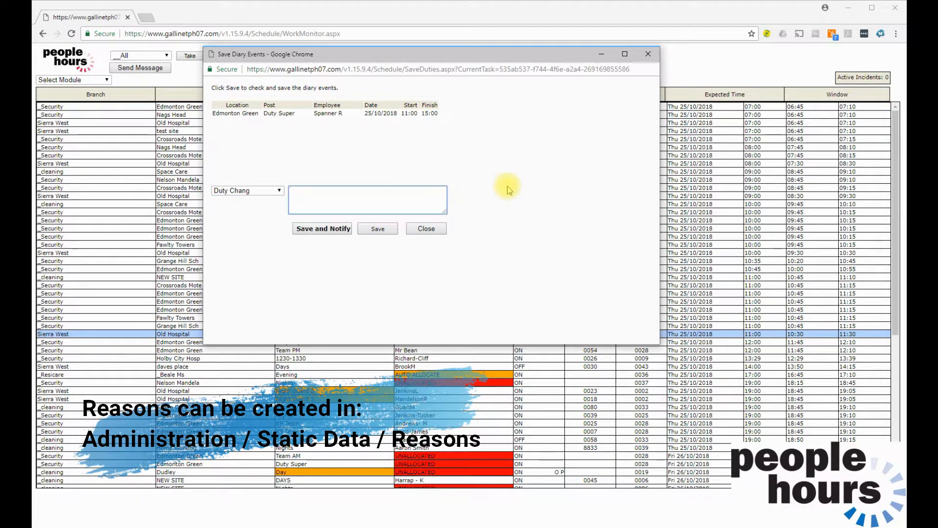
{"action": "type", "text": "Late client request"}
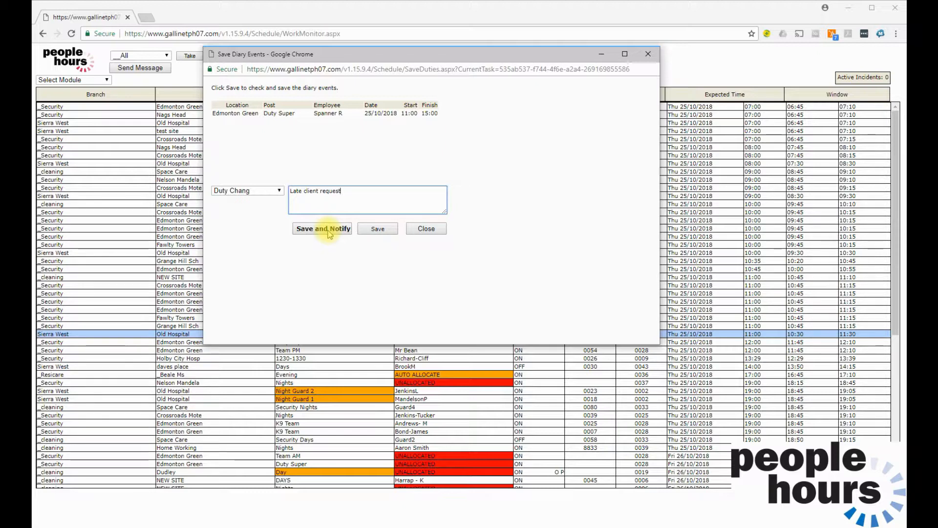
{"action": "left_click", "coordinate": [381, 231]}
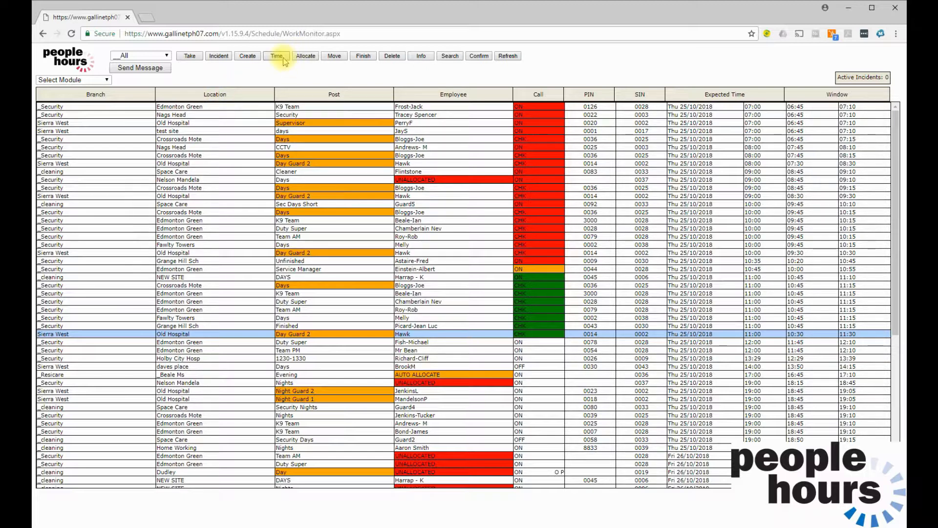
Change the start time of the 07:00 Edmonton Green K9 Team duty to 10:45, keeping its finish time
{"action": "left_click", "coordinate": [429, 108]}
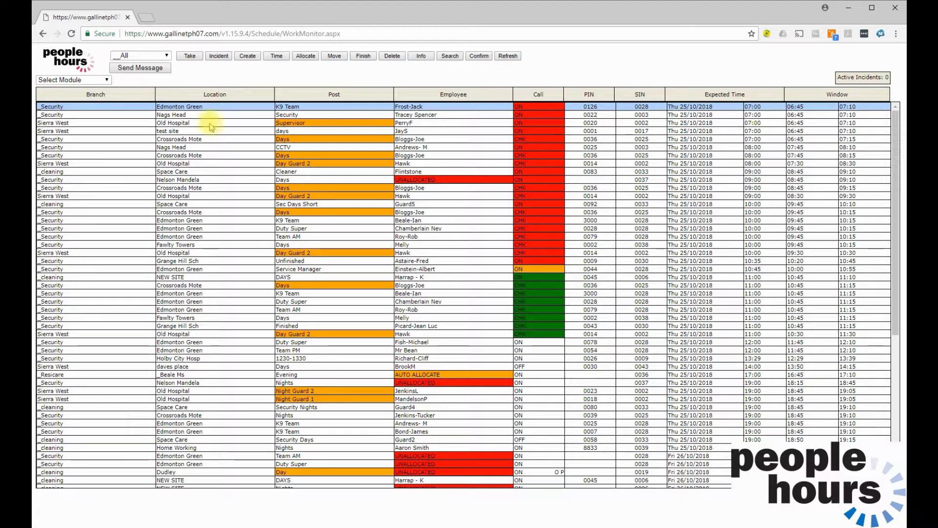
{"action": "left_click", "coordinate": [270, 57]}
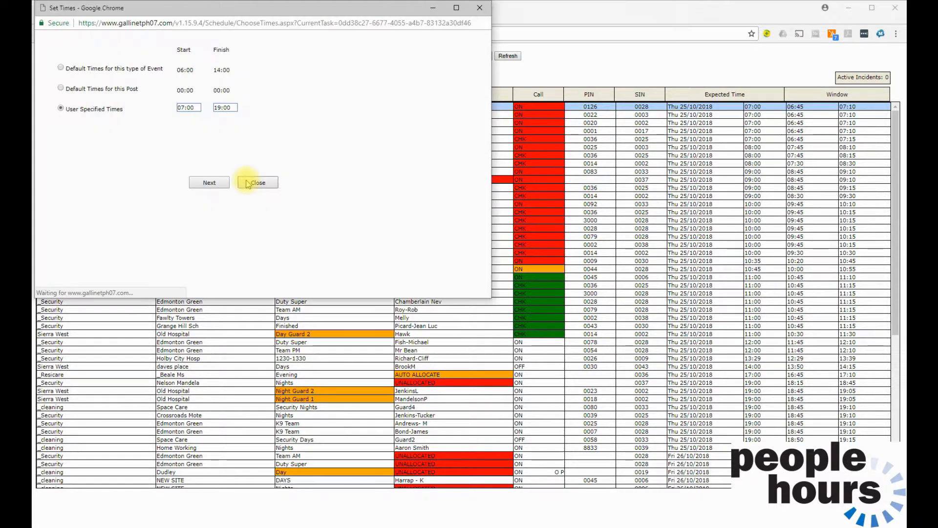
{"action": "left_click_drag", "start_coordinate": [197, 107], "coordinate": [148, 142]}
{"action": "type", "text": "1045"}
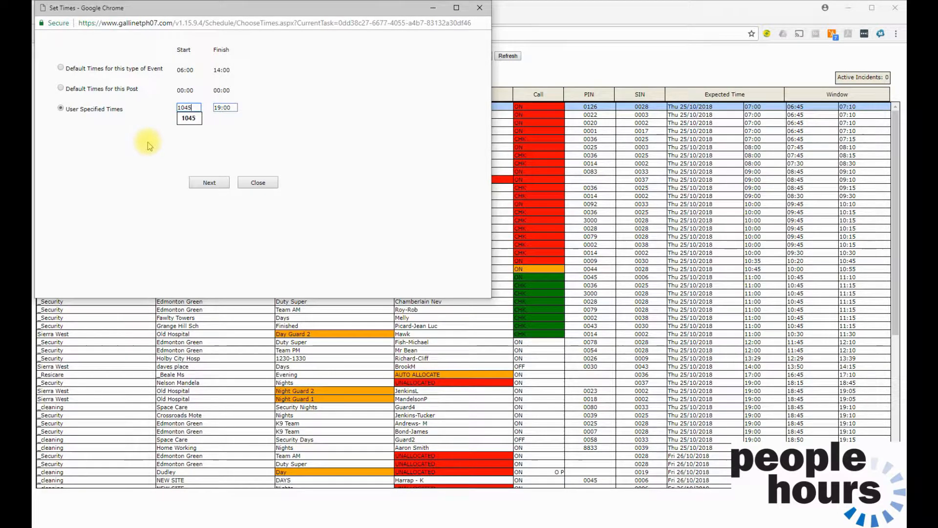
{"action": "key", "text": "Tab"}
{"action": "key", "text": "Tab"}
{"action": "key", "text": "Return"}
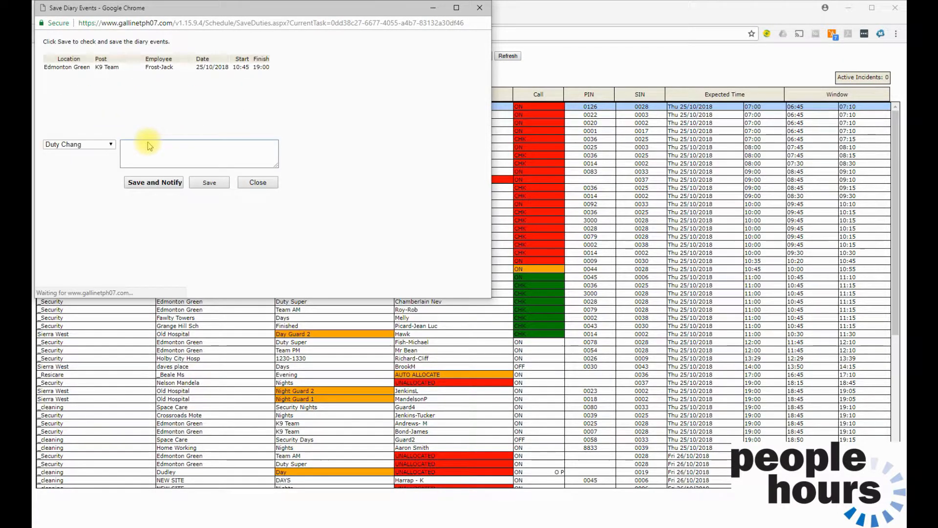
Save the K9 Team time change with reason Duty Chang and the note "Late arrival"
{"action": "left_click", "coordinate": [203, 144]}
{"action": "type", "text": "Late"}
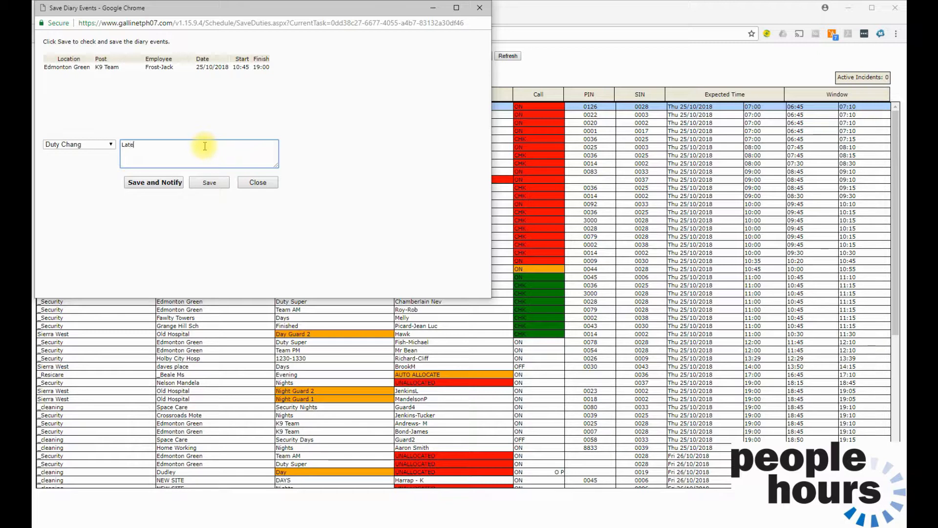
{"action": "type", "text": " arrival"}
{"action": "left_click", "coordinate": [209, 182]}
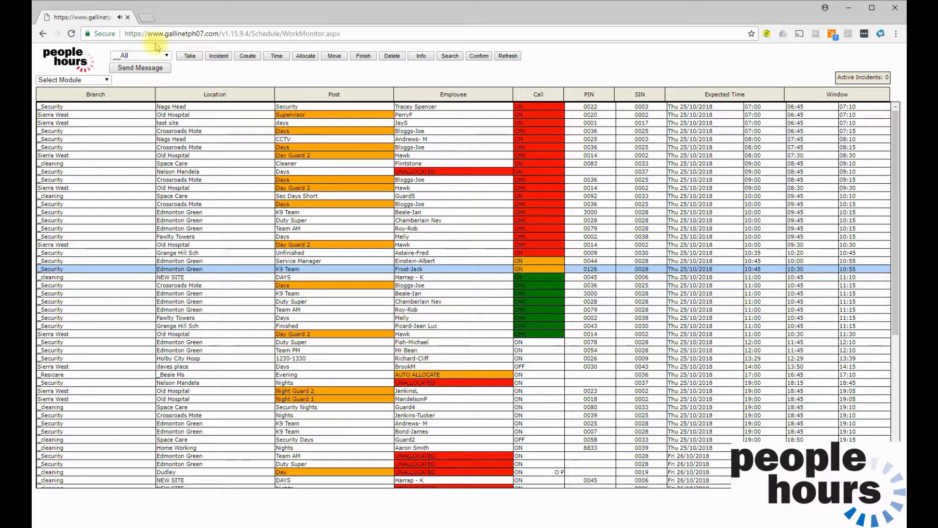
Take the 10:45 ON call for Edmonton Green K9 Team with reason Outside Window and note "Late arrival on site, transport issues.", then select its 12:00 check call
{"action": "left_click", "coordinate": [193, 55]}
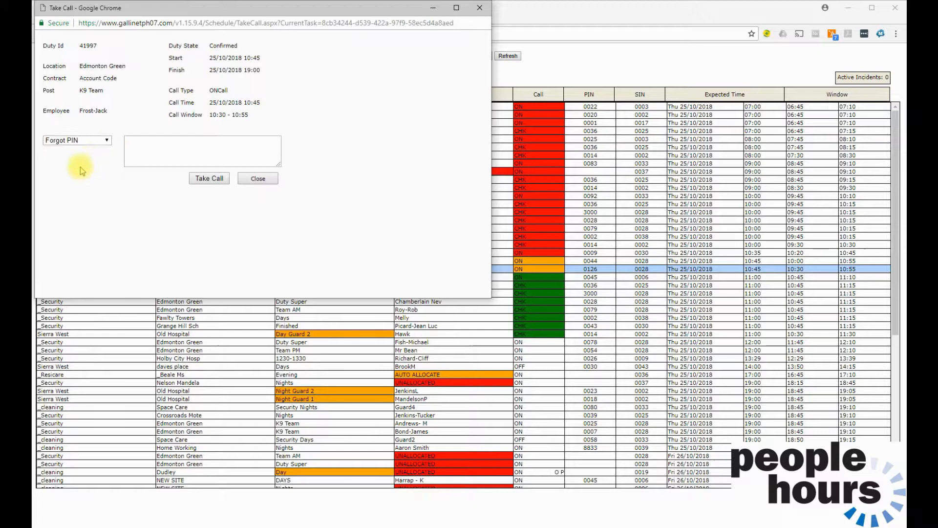
{"action": "left_click", "coordinate": [76, 140]}
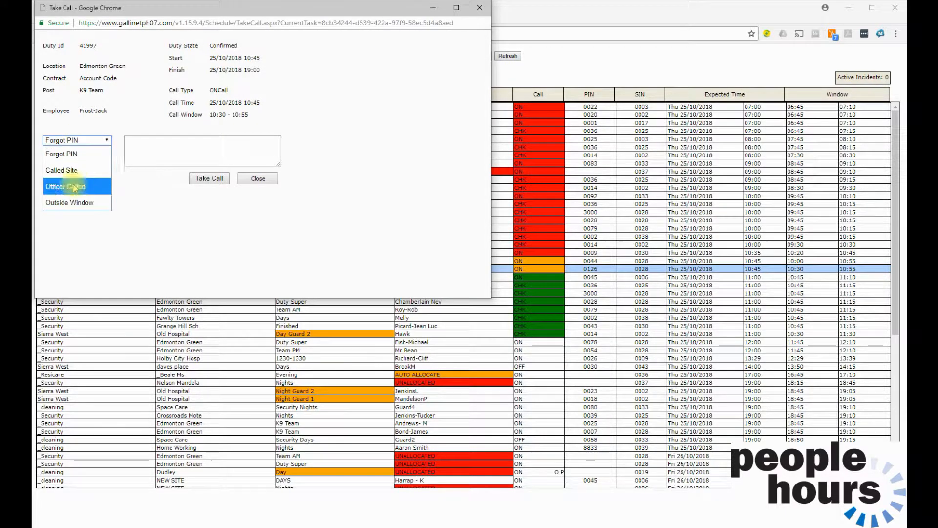
{"action": "left_click", "coordinate": [81, 203]}
{"action": "left_click", "coordinate": [163, 153]}
{"action": "type", "text": "Late arrival on site"}
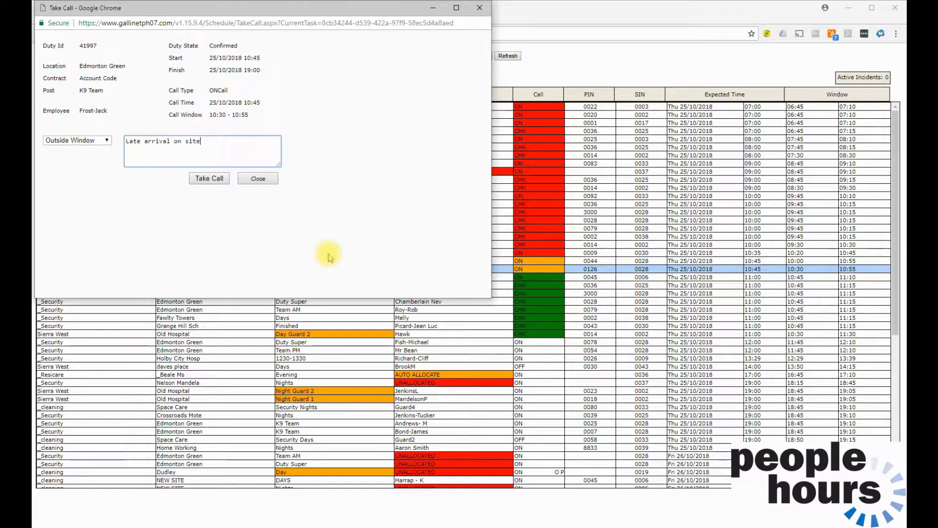
{"action": "type", "text": ", transport issues."}
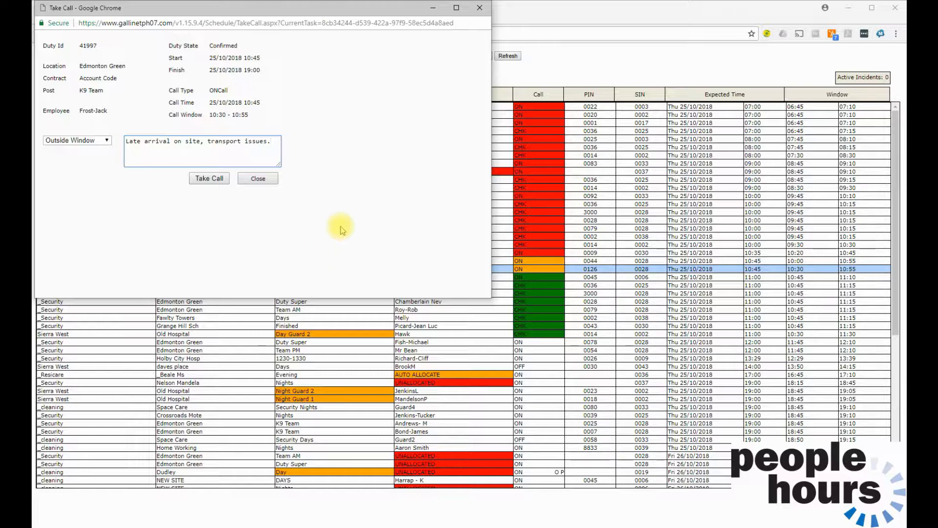
{"action": "left_click", "coordinate": [213, 179]}
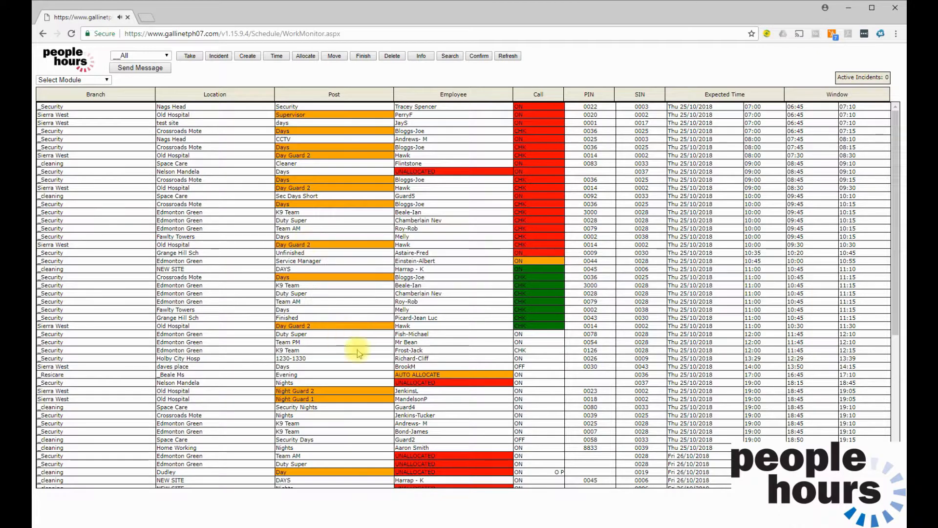
{"action": "left_click", "coordinate": [404, 349]}
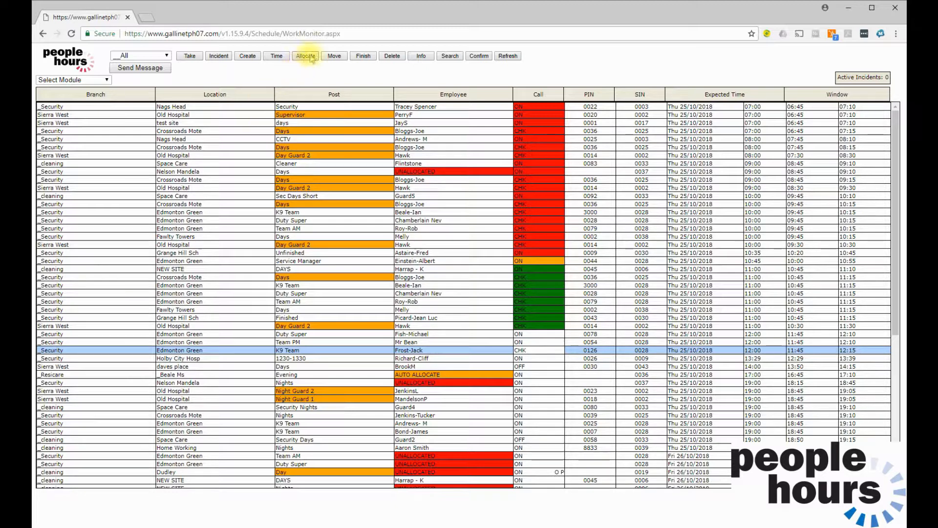
Allocate the first suitable _Security employee to the unallocated 09:00 Nelson Mandela Days duty and save it
{"action": "left_click", "coordinate": [426, 172]}
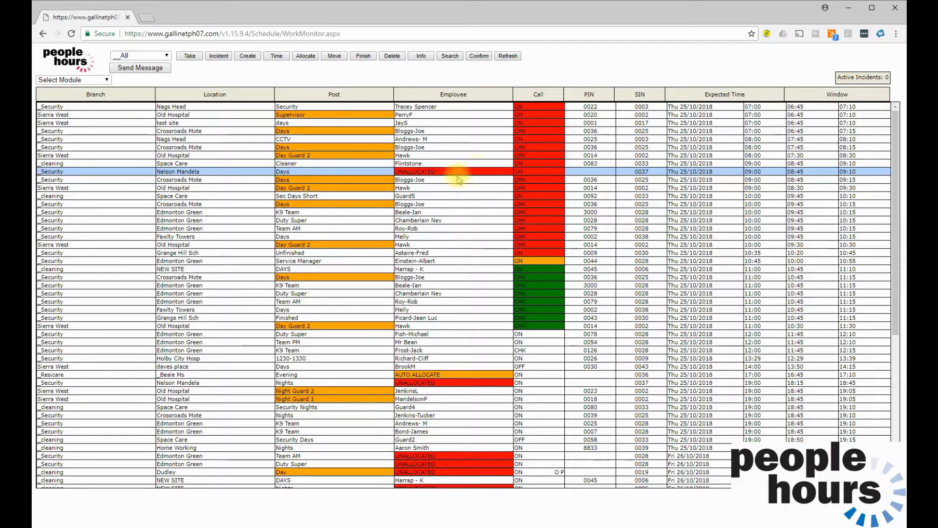
{"action": "left_click", "coordinate": [306, 57]}
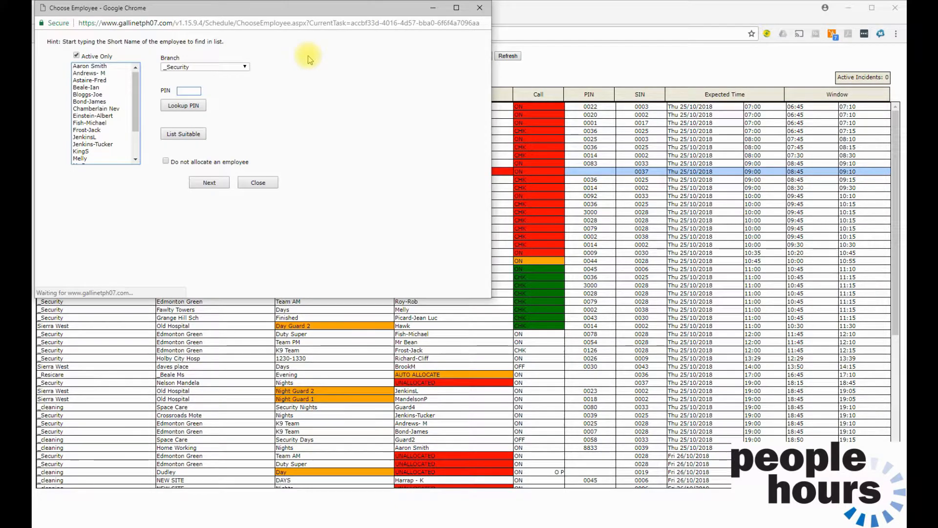
{"action": "left_click", "coordinate": [184, 133]}
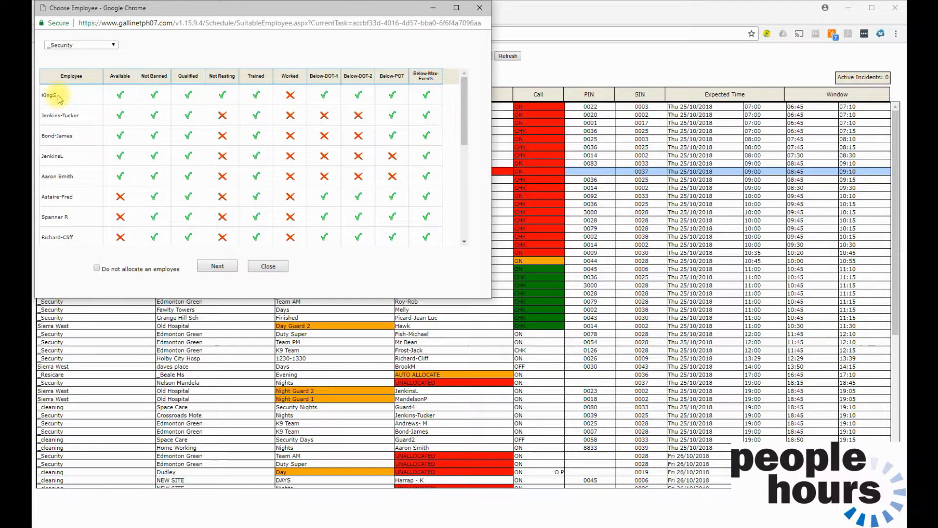
{"action": "left_click", "coordinate": [59, 97]}
{"action": "left_click", "coordinate": [226, 268]}
{"action": "left_click", "coordinate": [206, 182]}
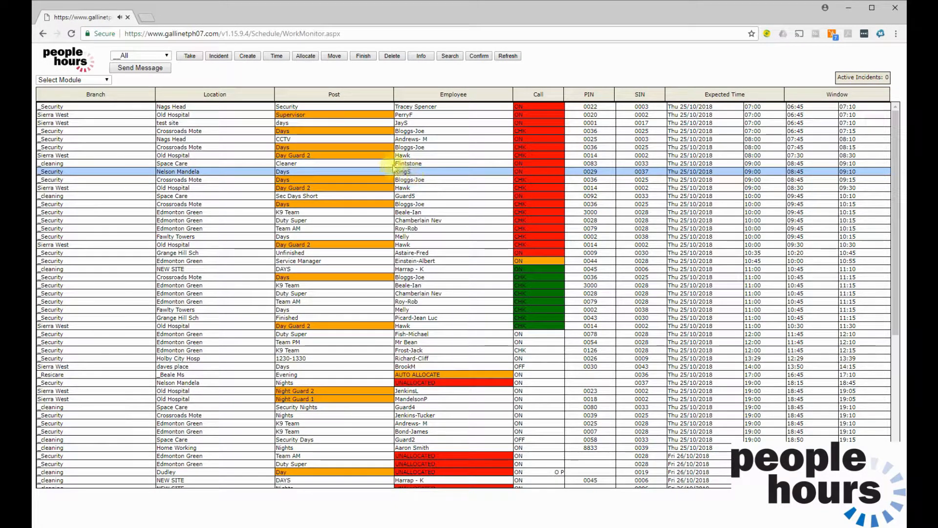
Take the 09:00 ON call for Nelson Mandela Days with reason Forgot PIN and note "Officer assigned."
{"action": "left_click", "coordinate": [188, 56]}
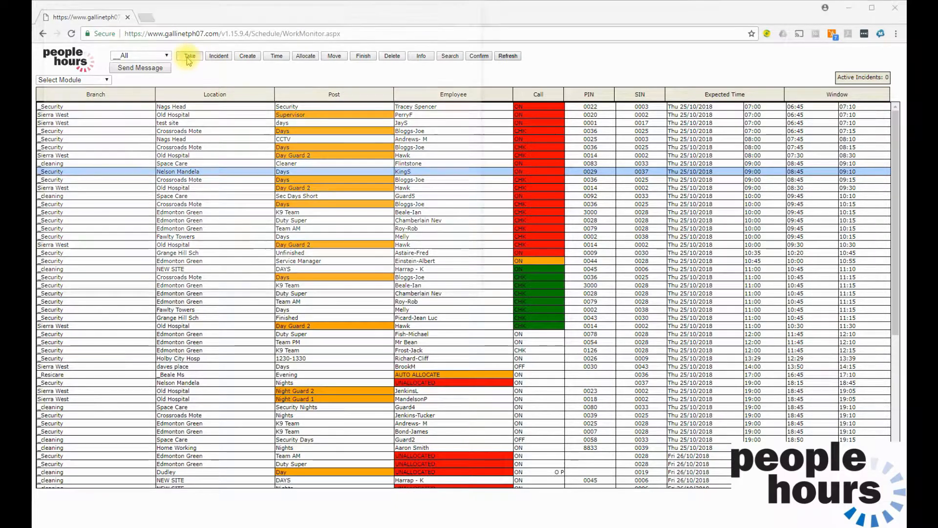
{"action": "left_click", "coordinate": [147, 147]}
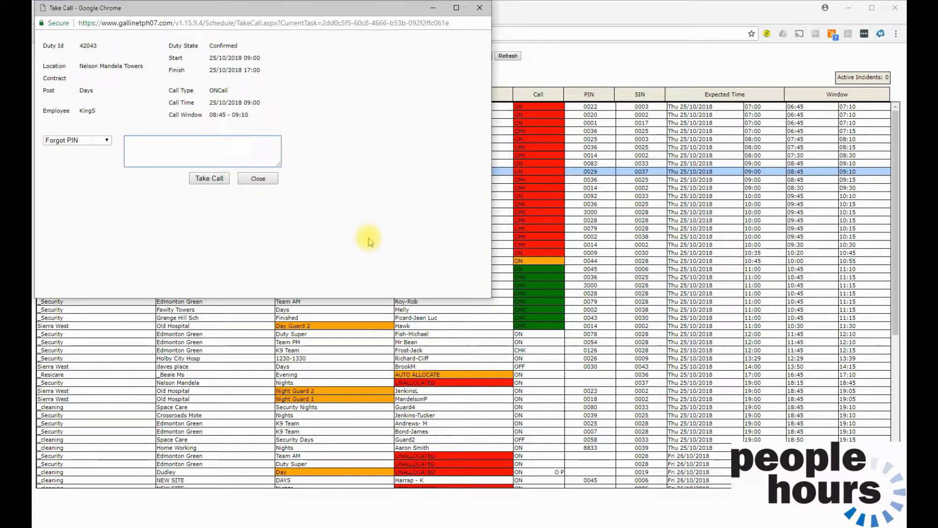
{"action": "type", "text": "Officer assigned."}
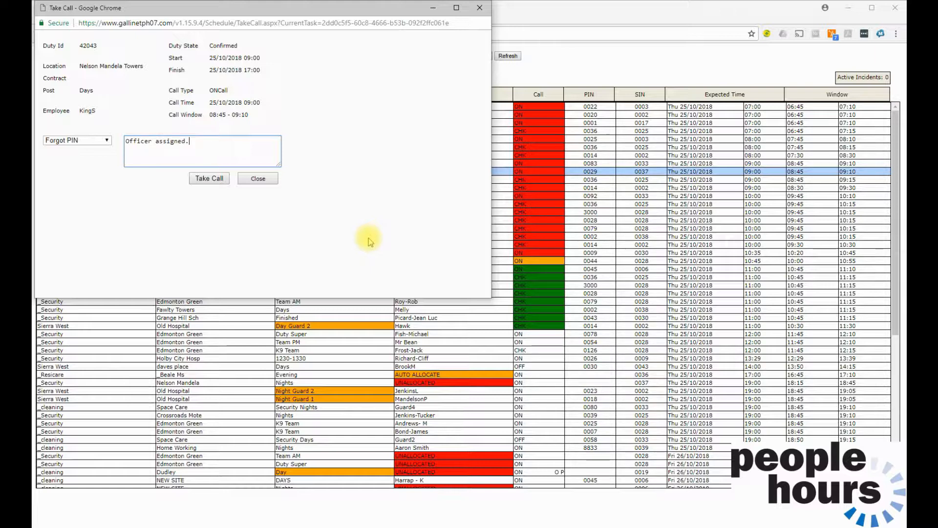
{"action": "left_click", "coordinate": [210, 179]}
Move the employee off the 11:00 NEW SITE DAYS duty, unallocating it and setting up a Sickness event from 11:00 to 14:00
{"action": "left_click", "coordinate": [400, 268]}
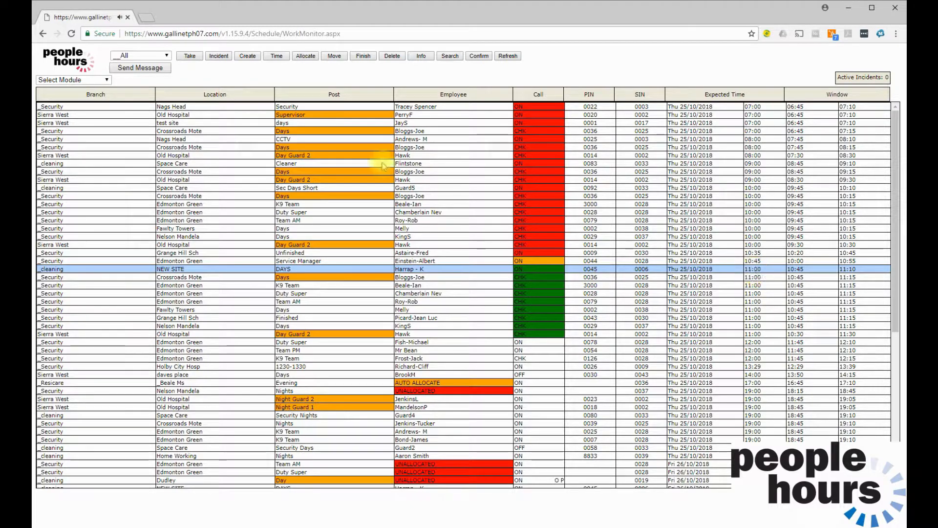
{"action": "left_click", "coordinate": [334, 57]}
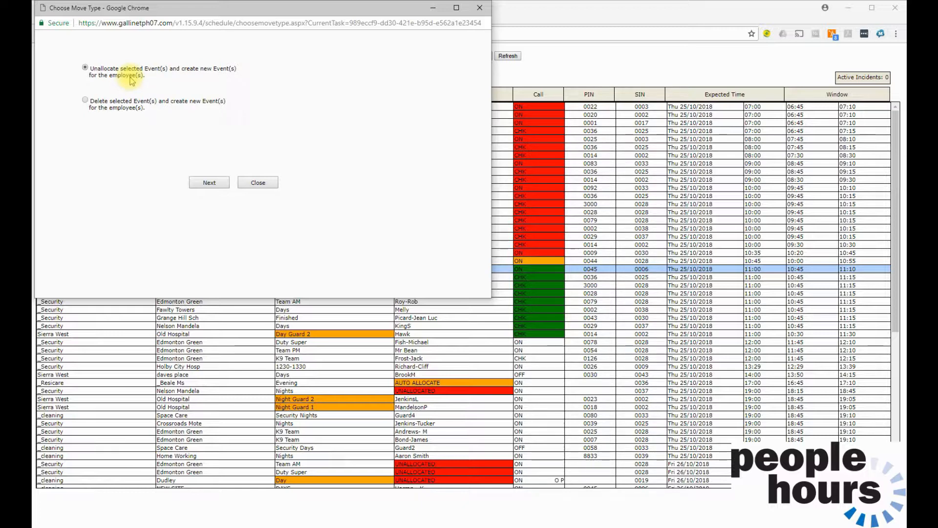
{"action": "left_click", "coordinate": [103, 102]}
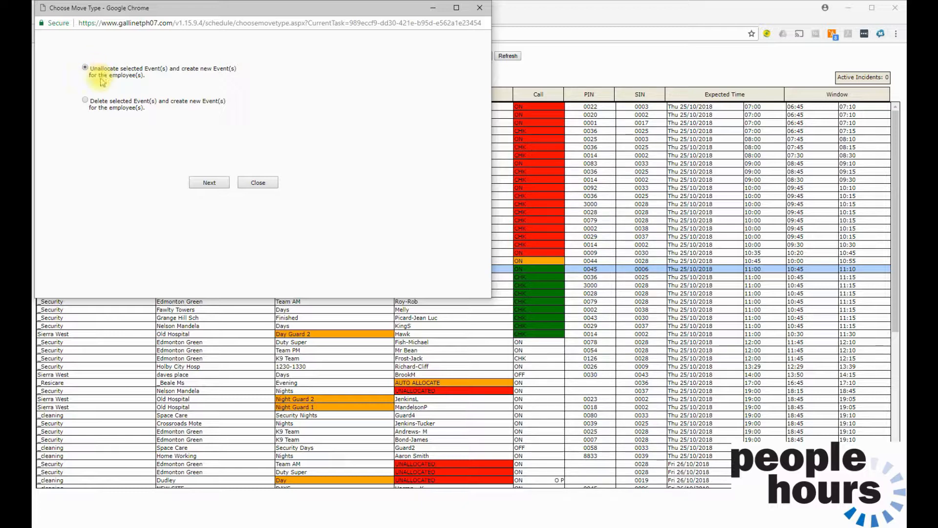
{"action": "left_click", "coordinate": [210, 184]}
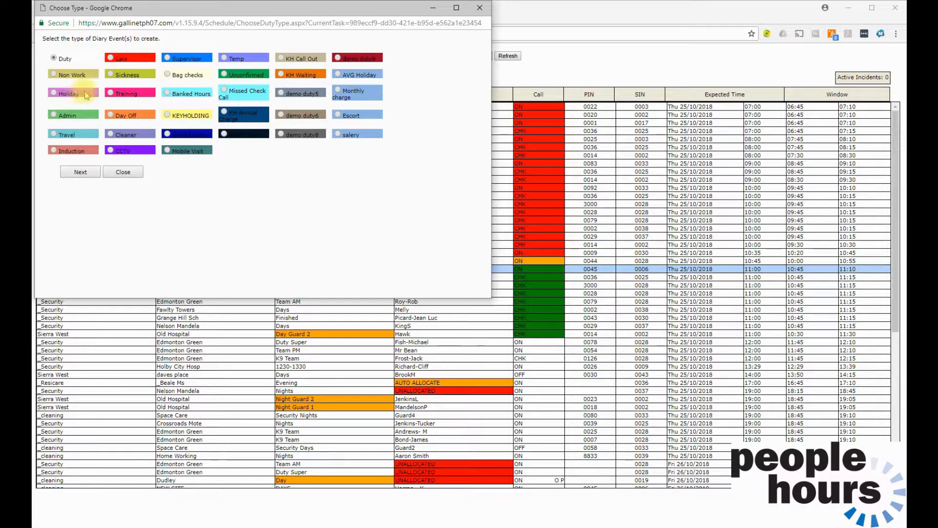
{"action": "left_click", "coordinate": [112, 74]}
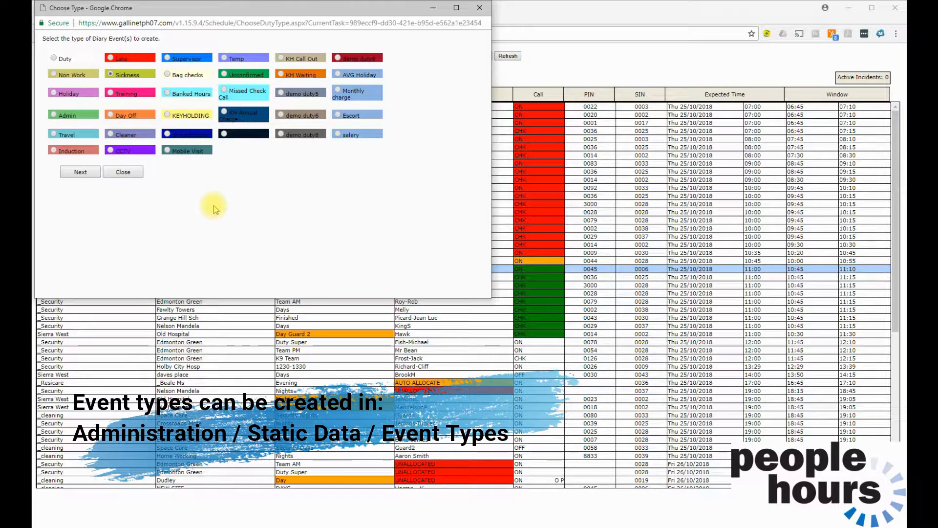
{"action": "left_click", "coordinate": [82, 173]}
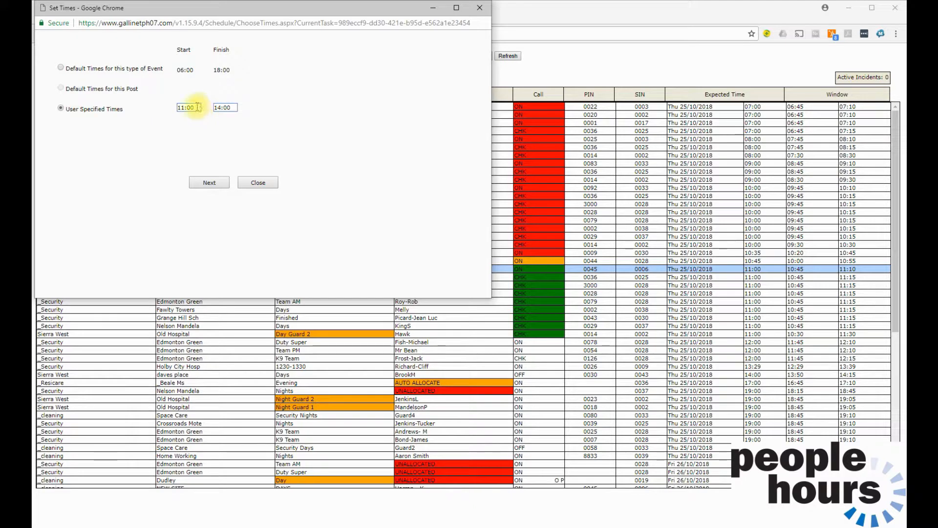
{"action": "left_click", "coordinate": [209, 183]}
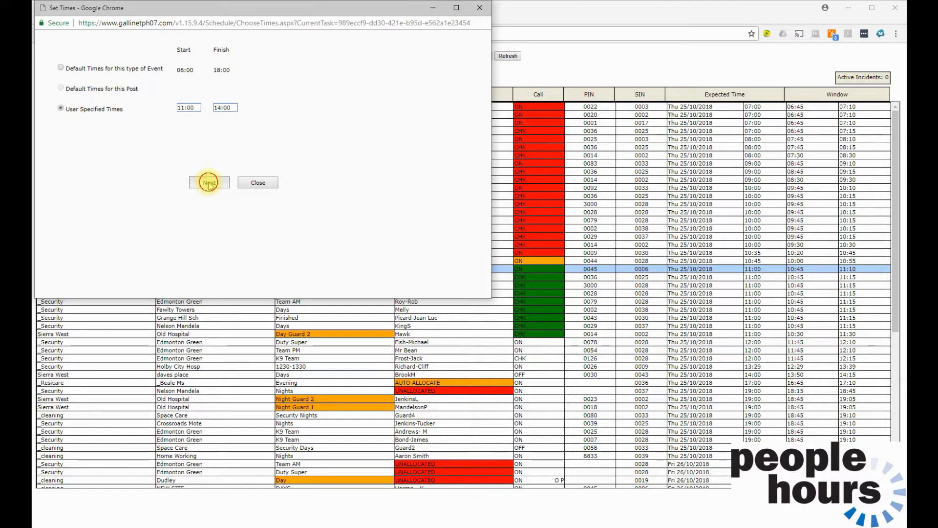
Save the sickness move with reason Confirm and note "Reported as unwell.", overriding the sickness entitlement check
{"action": "left_click", "coordinate": [169, 153]}
{"action": "type", "text": "R"}
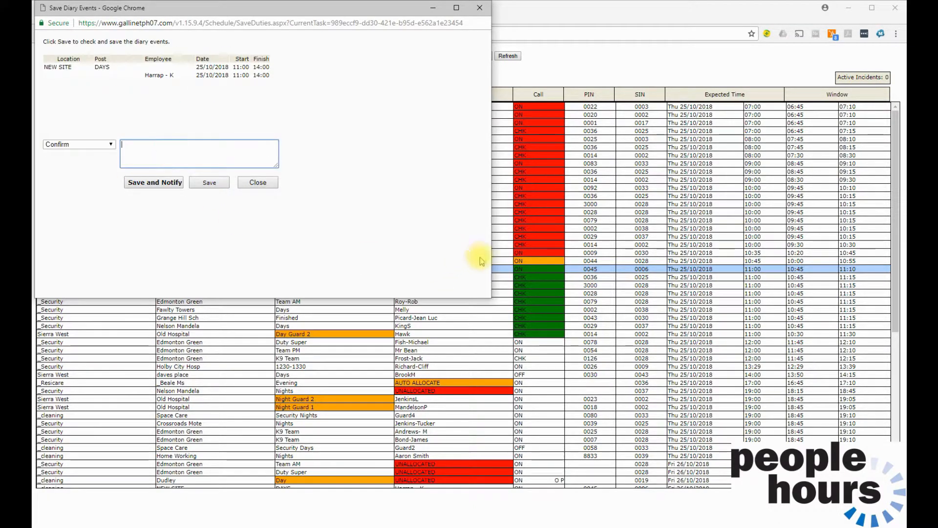
{"action": "type", "text": "eported as unwell."}
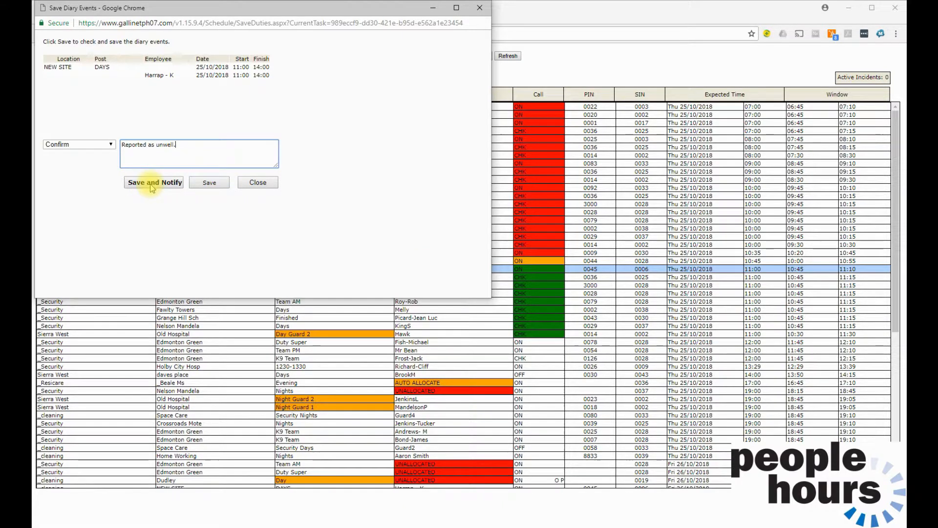
{"action": "left_click", "coordinate": [210, 184]}
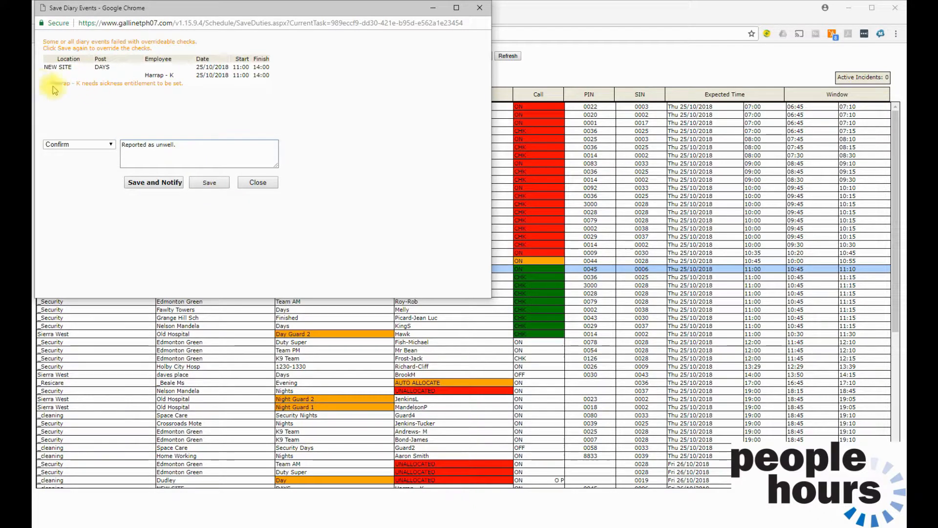
{"action": "left_click_drag", "start_coordinate": [49, 83], "coordinate": [187, 86]}
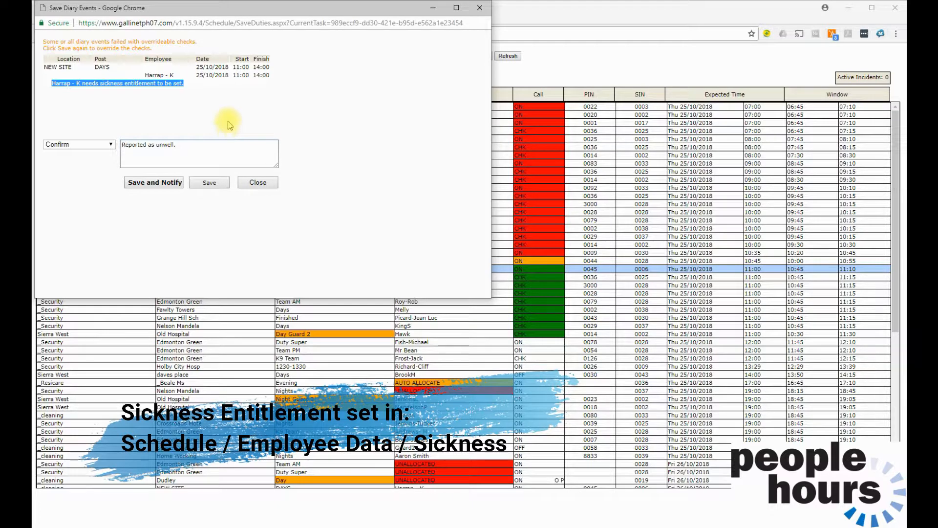
{"action": "left_click", "coordinate": [211, 184]}
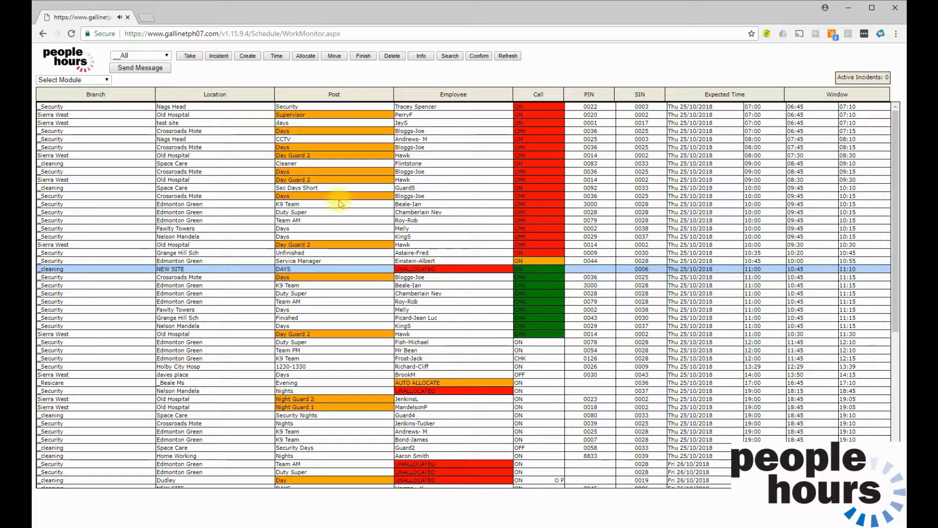
Allocate the first suitable _cleaning employee to the NEW SITE DAYS duty, saving with reason NoShow and a note about covering the colleague's sickness
{"action": "left_click", "coordinate": [307, 56]}
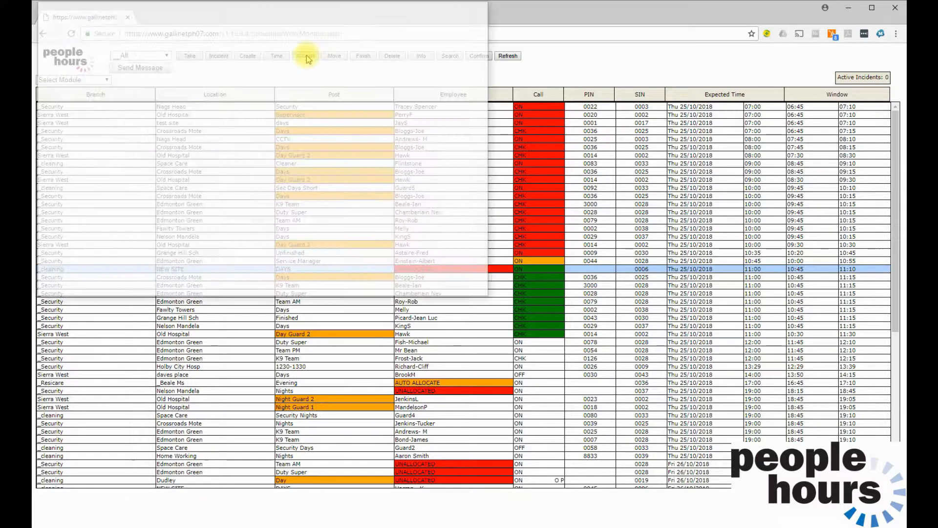
{"action": "left_click", "coordinate": [184, 134]}
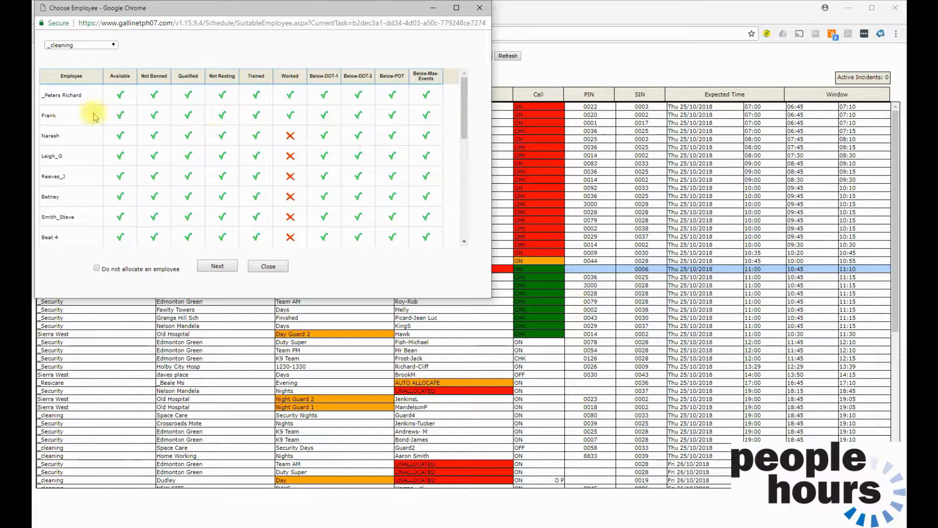
{"action": "left_click", "coordinate": [75, 95]}
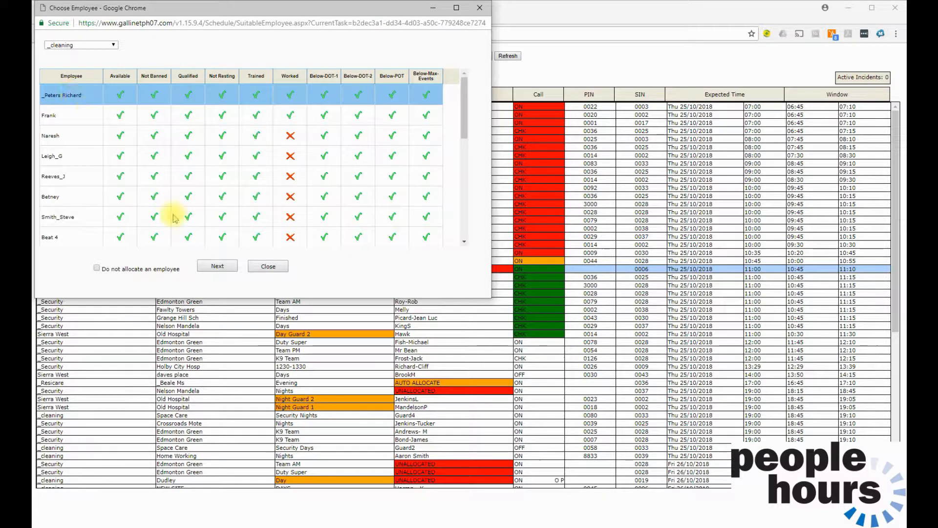
{"action": "left_click", "coordinate": [217, 267]}
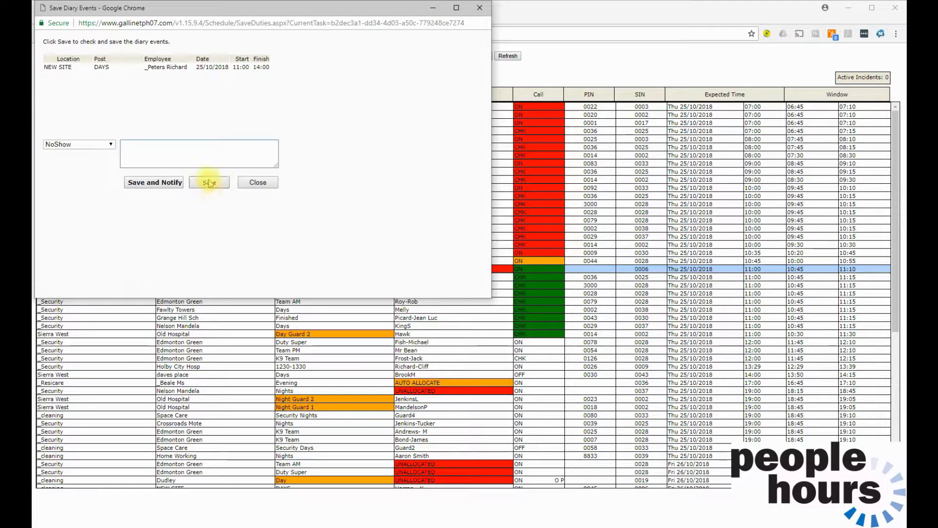
{"action": "left_click", "coordinate": [154, 152]}
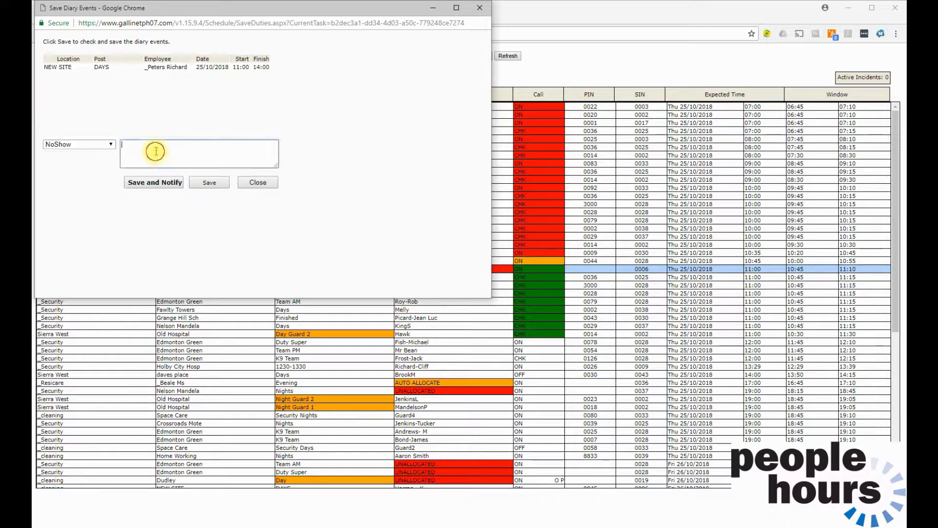
{"action": "type", "text": "Covering Mr Harrap sickness"}
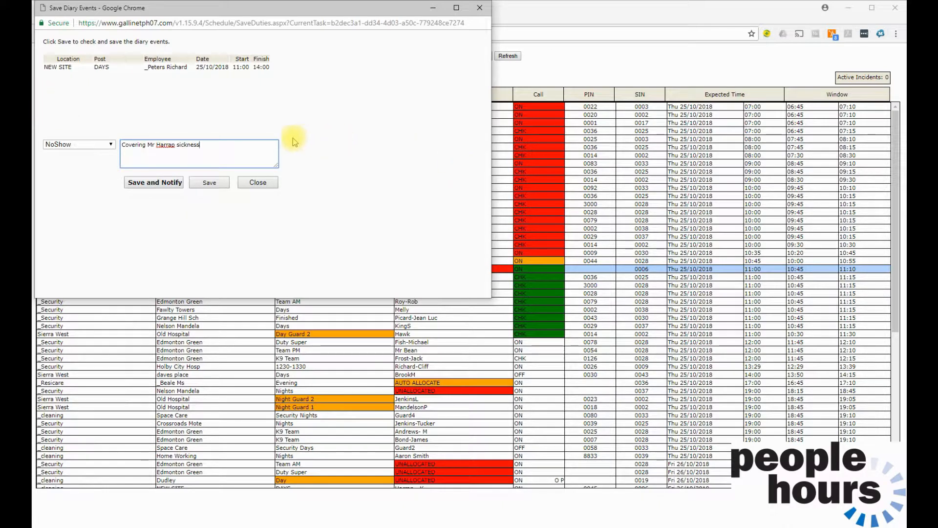
{"action": "left_click", "coordinate": [215, 186]}
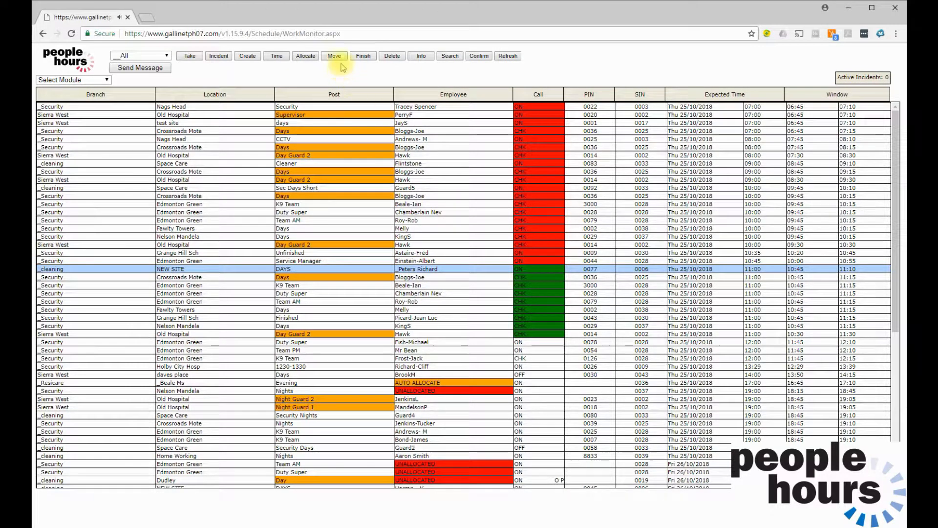
Finish the Edmonton Green K9 Team duty that has the 12:00 check call, using reason Finish Old and note "Finished early."
{"action": "left_click", "coordinate": [363, 57]}
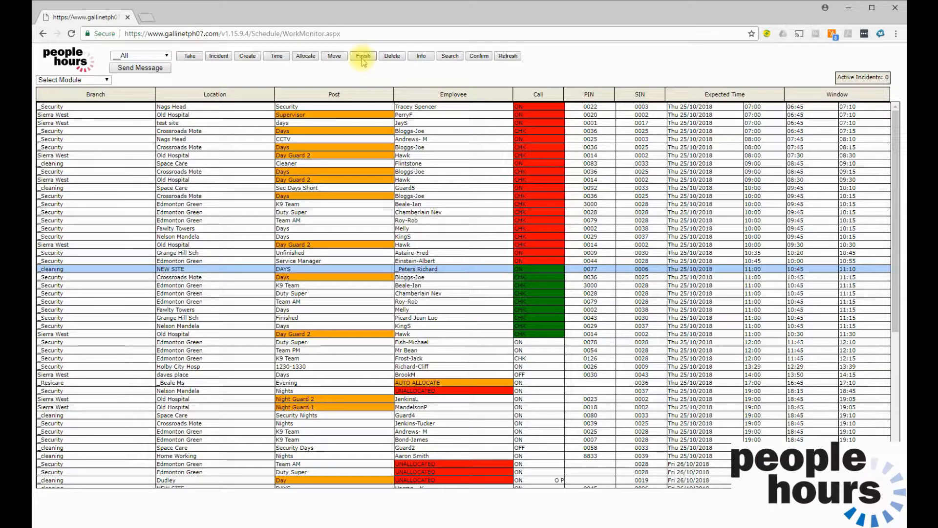
{"action": "left_click", "coordinate": [519, 360]}
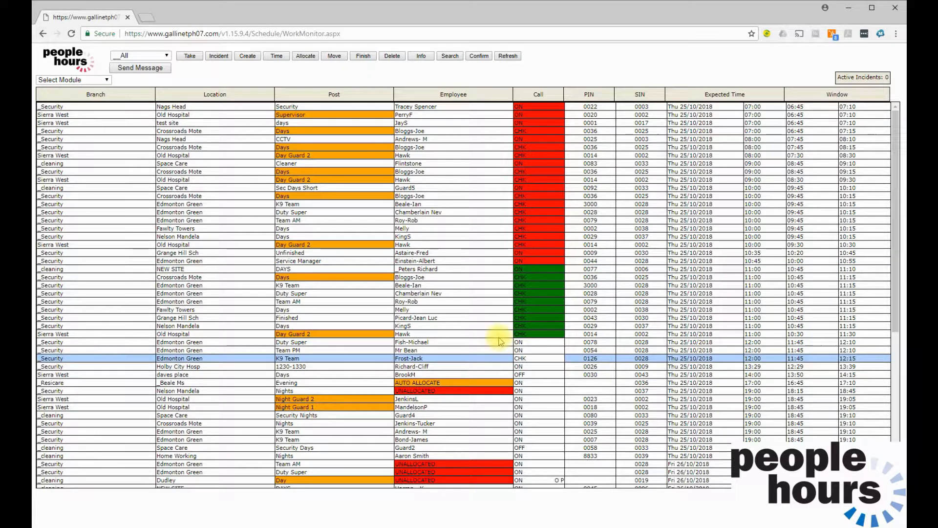
{"action": "left_click", "coordinate": [363, 57]}
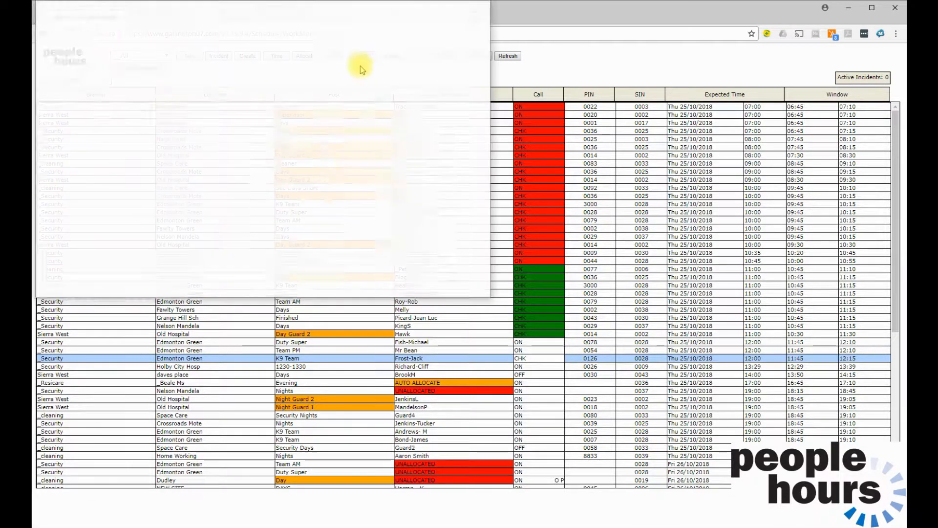
{"action": "left_click", "coordinate": [209, 151]}
{"action": "type", "text": "Finished early."}
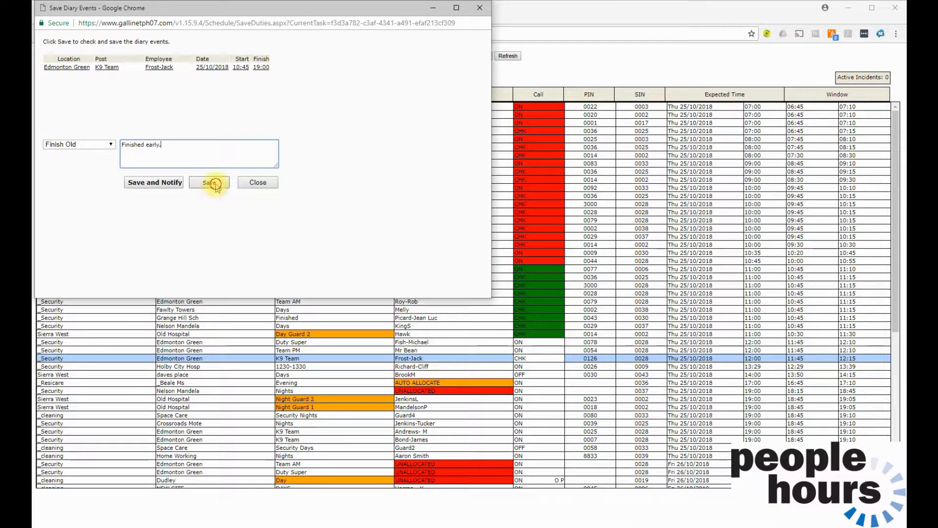
{"action": "left_click", "coordinate": [210, 183]}
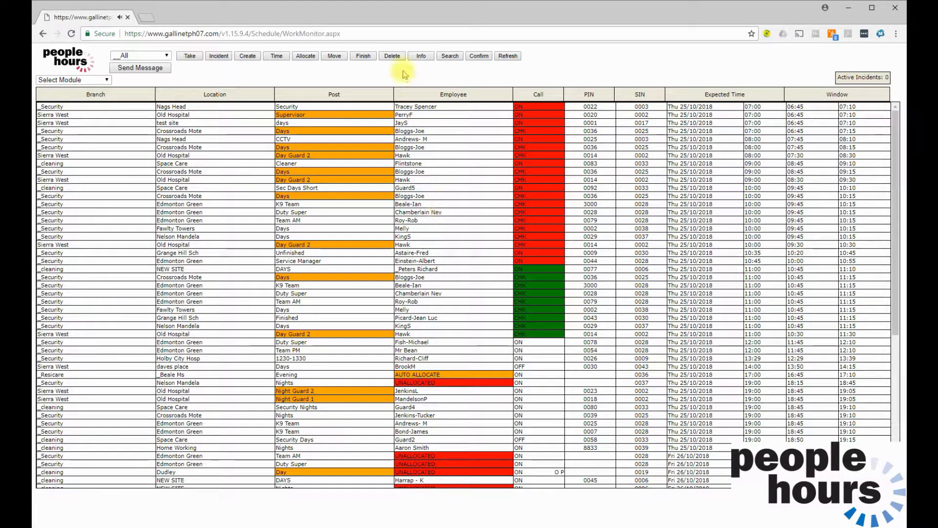
Delete the 07:00 Nags Head Security duty with reason Duty Chang and note "Duty note required"
{"action": "left_click", "coordinate": [416, 106]}
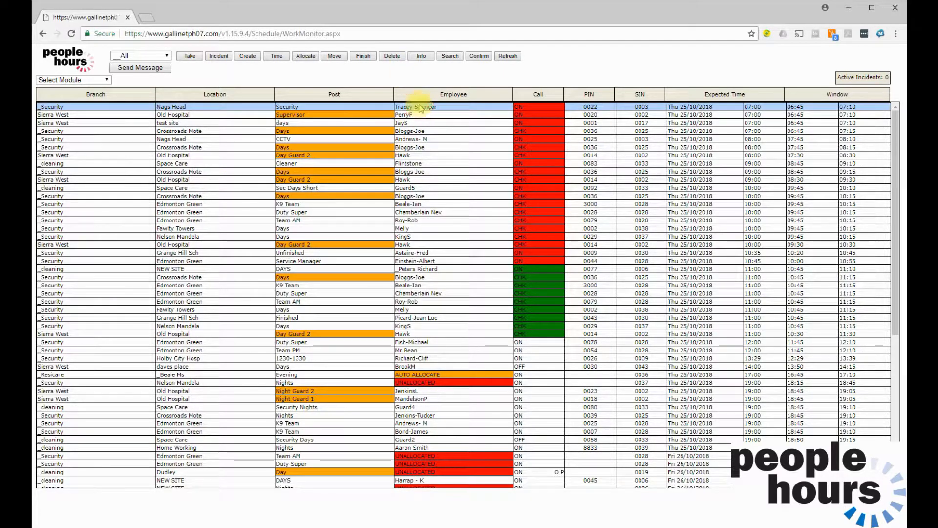
{"action": "left_click", "coordinate": [392, 56]}
{"action": "type", "text": "Duty note required"}
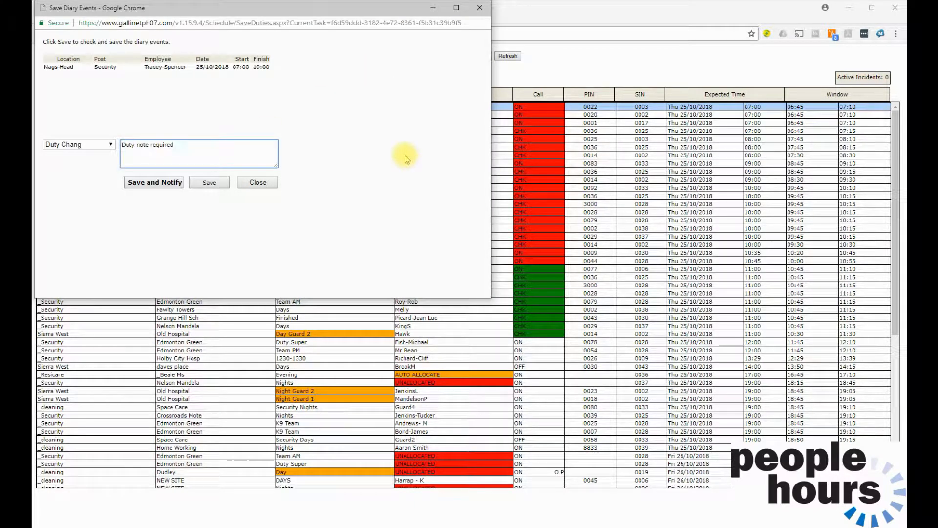
{"action": "left_click", "coordinate": [211, 183]}
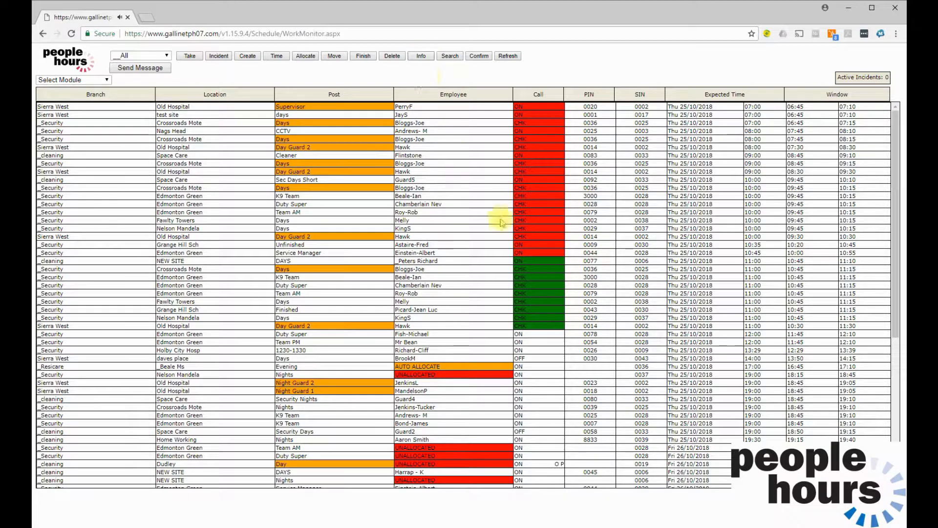
Open the duty information for the 11:00 Crossroads Motel Days check call and review its details, location and postcode map
{"action": "left_click", "coordinate": [420, 269]}
{"action": "left_click", "coordinate": [420, 55]}
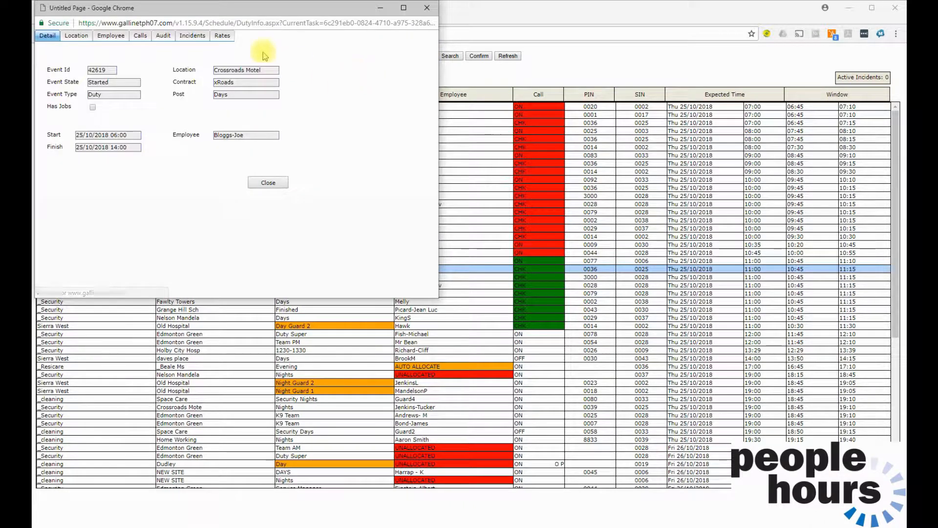
{"action": "left_click_drag", "start_coordinate": [241, 10], "coordinate": [383, 72]}
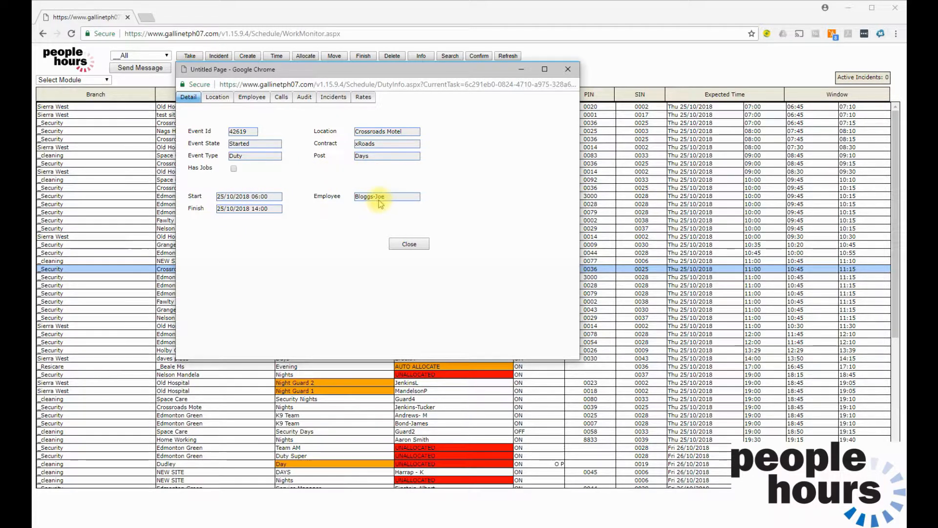
{"action": "left_click", "coordinate": [216, 97]}
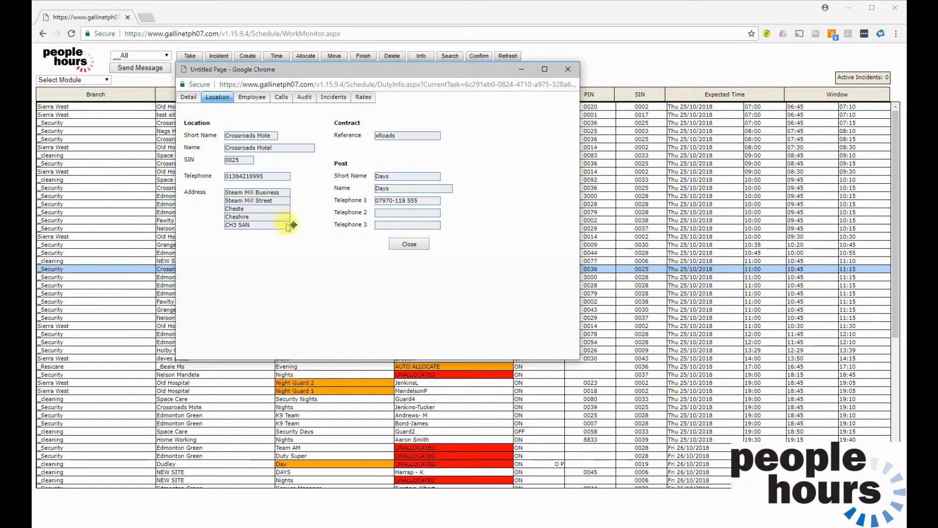
{"action": "left_click", "coordinate": [293, 225]}
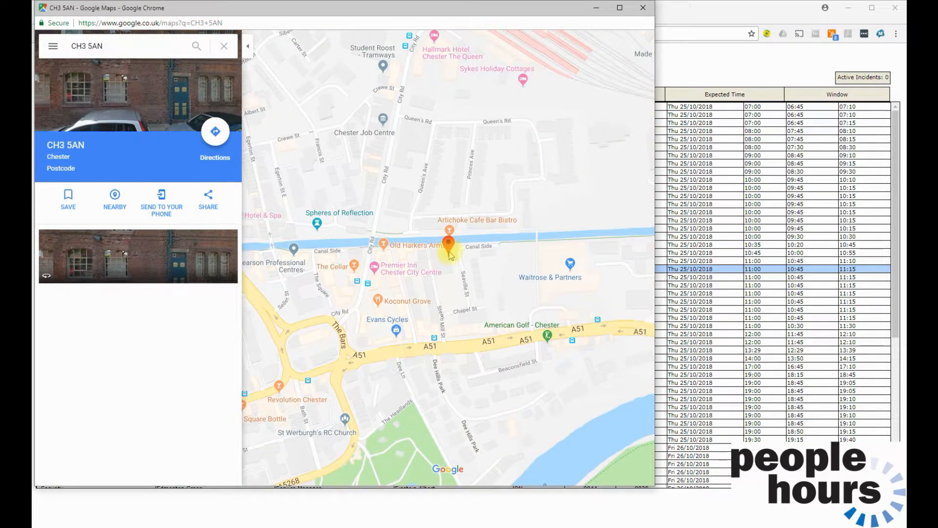
{"action": "left_click", "coordinate": [643, 7]}
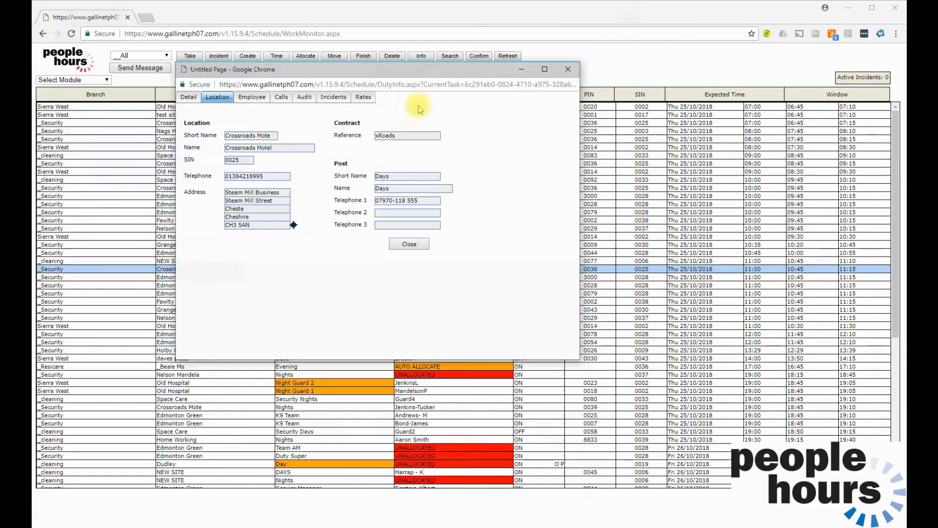
Review the duty's employee contact details and its call history, including the overdue actions of the ON call
{"action": "left_click", "coordinate": [256, 97]}
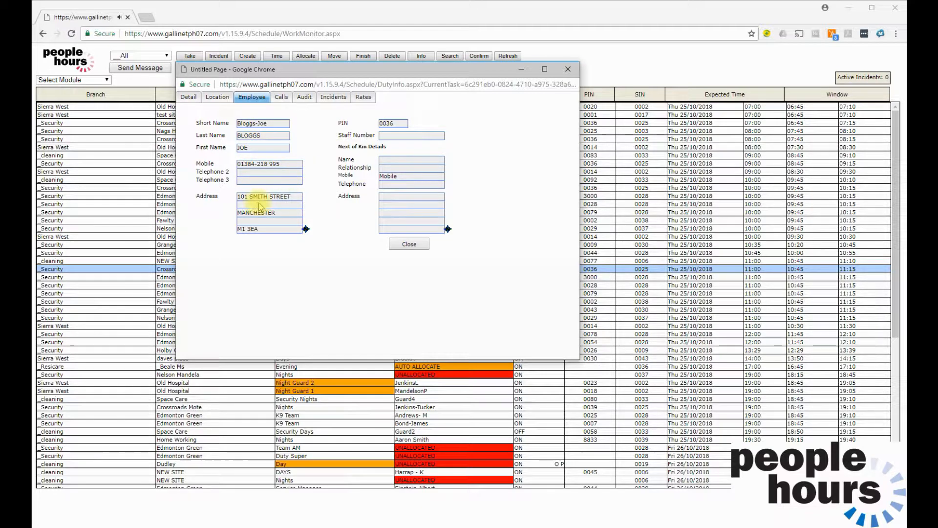
{"action": "left_click", "coordinate": [282, 98]}
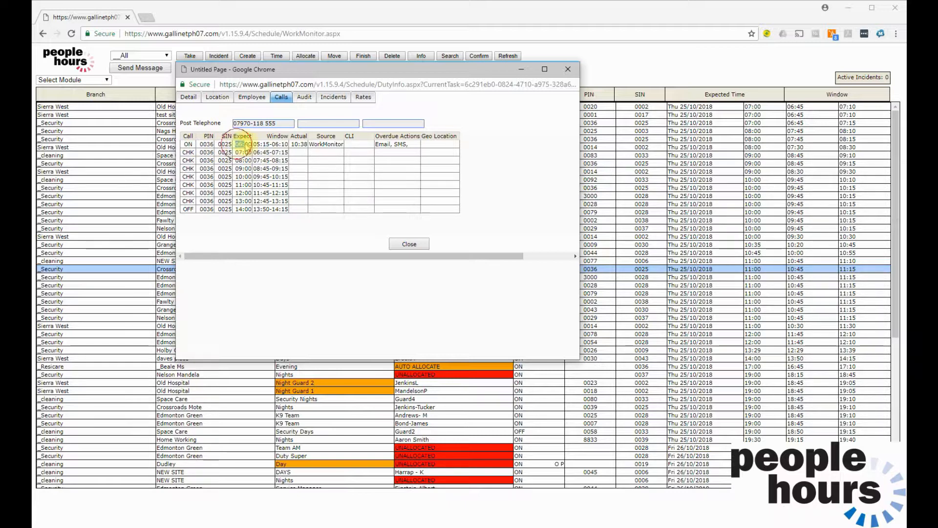
{"action": "triple_click", "coordinate": [386, 147]}
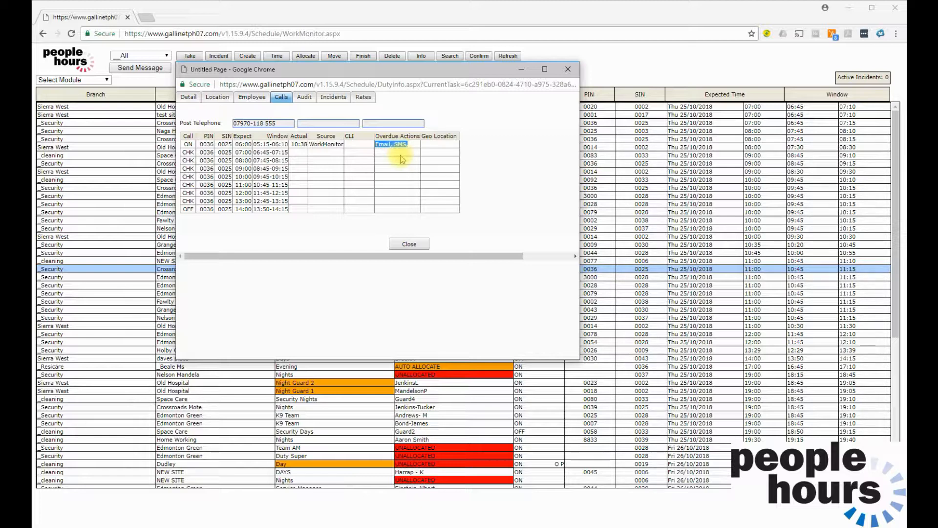
Review the duty's audit trail, enlarging the duty information window to show the Comment column and checking the recorded user and comment
{"action": "left_click", "coordinate": [304, 98]}
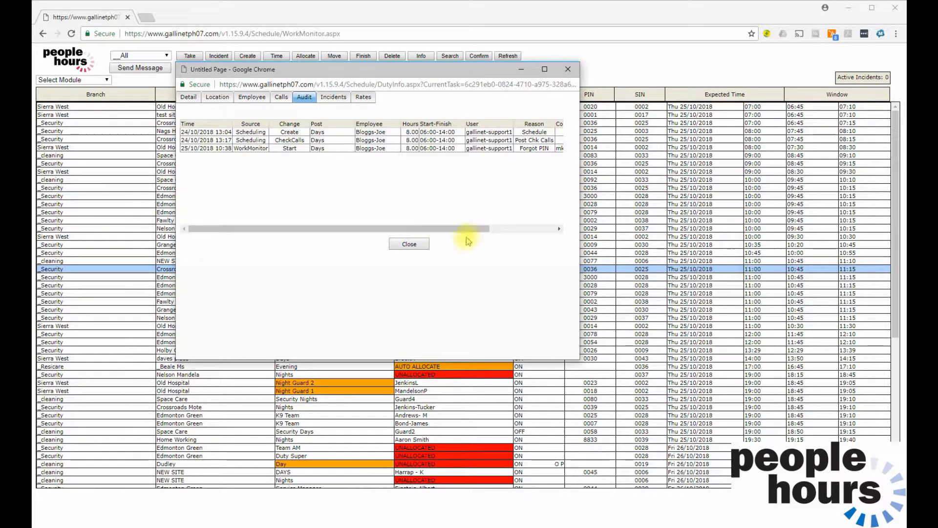
{"action": "left_click_drag", "start_coordinate": [580, 252], "coordinate": [746, 242]}
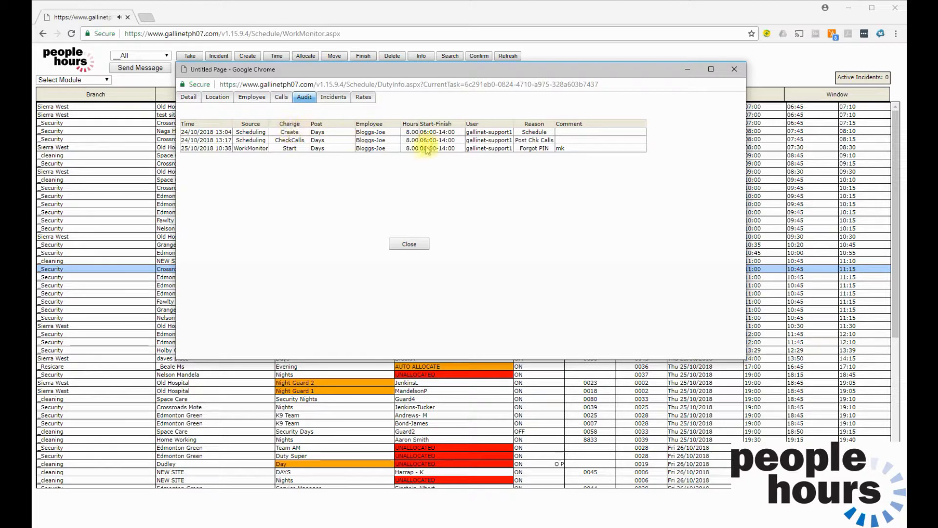
{"action": "left_click_drag", "start_coordinate": [469, 134], "coordinate": [511, 138]}
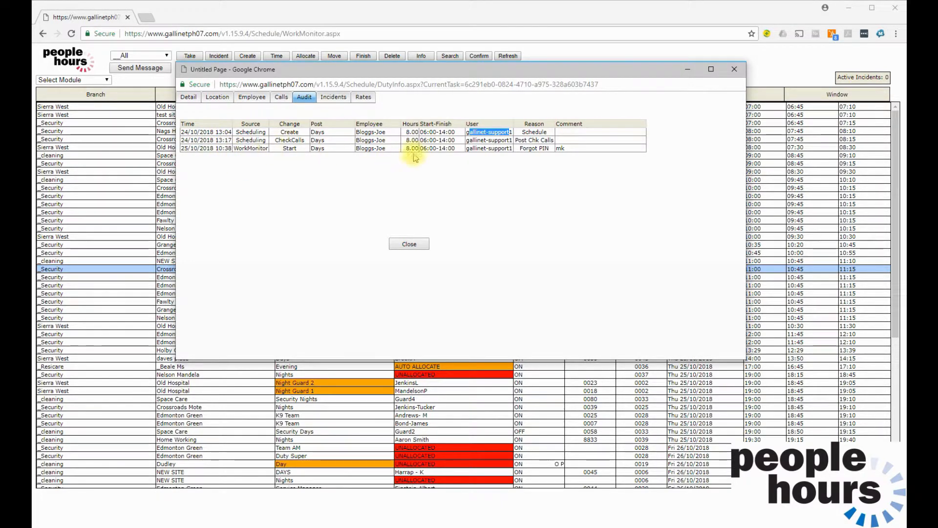
{"action": "double_click", "coordinate": [561, 148]}
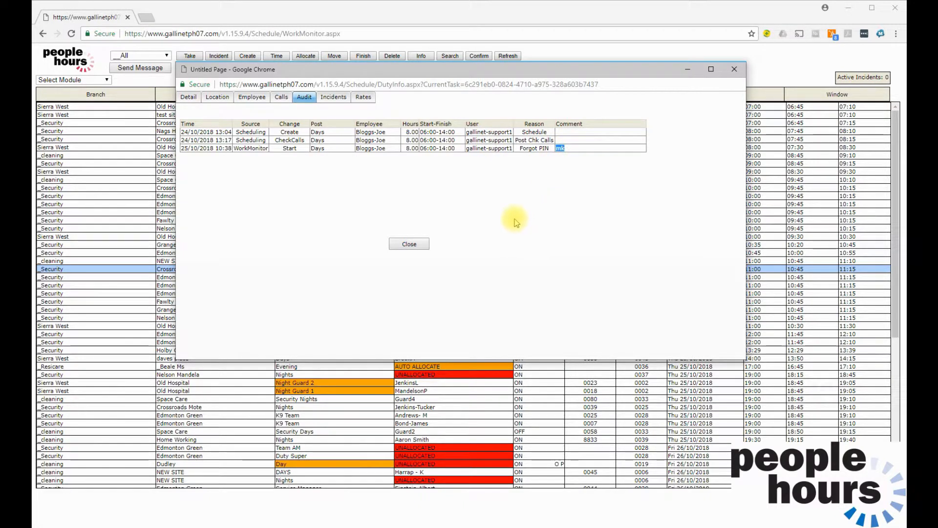
Review the duty's incidents and its pay rates, and close the duty information
{"action": "left_click", "coordinate": [336, 98]}
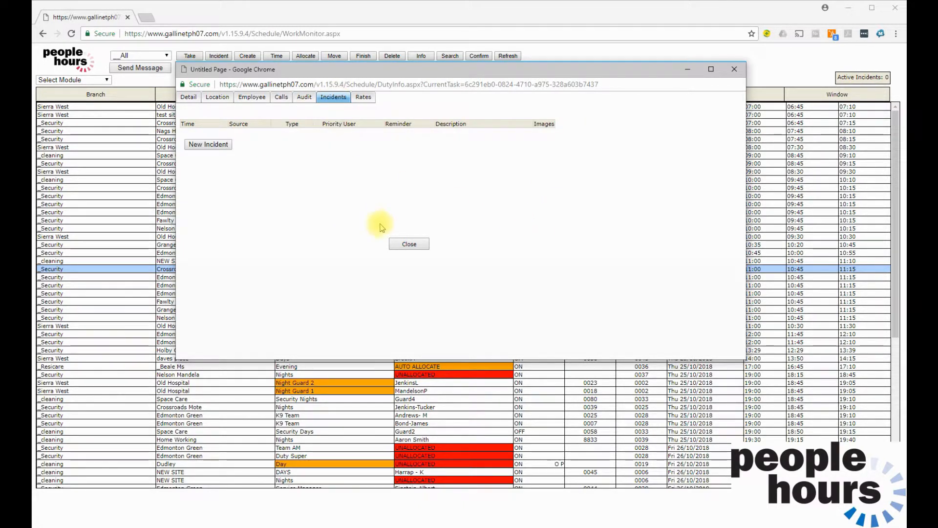
{"action": "left_click", "coordinate": [363, 97]}
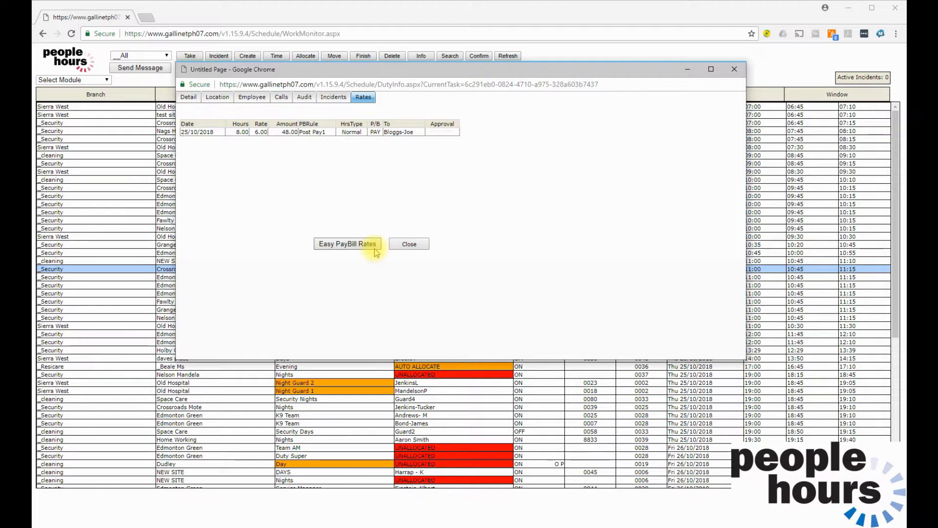
{"action": "left_click", "coordinate": [411, 244]}
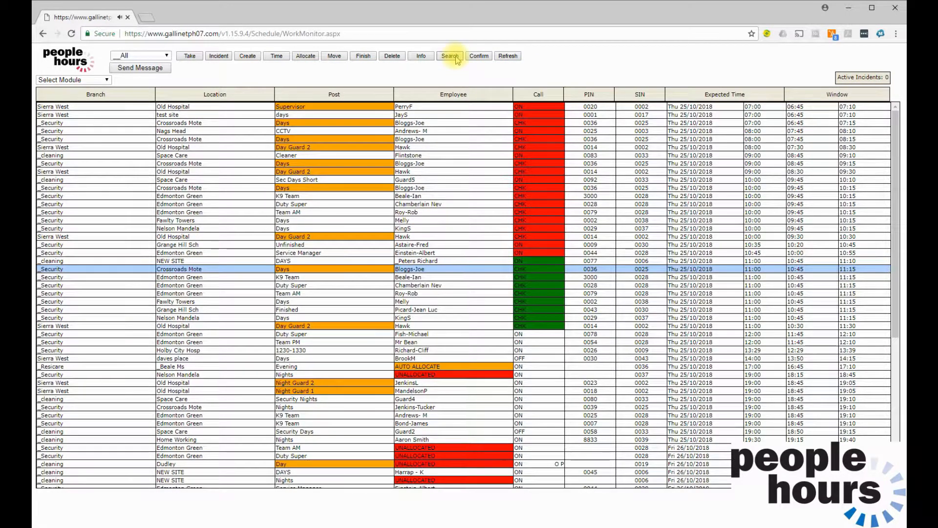
Run a location search for "edmonton" across all branches, and close the search window after reviewing the matching site
{"action": "left_click", "coordinate": [457, 58]}
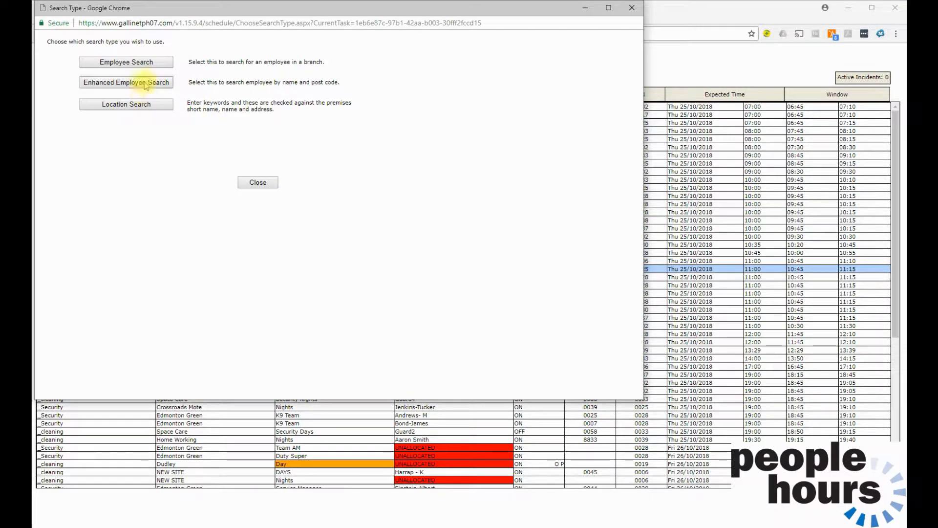
{"action": "left_click", "coordinate": [128, 104]}
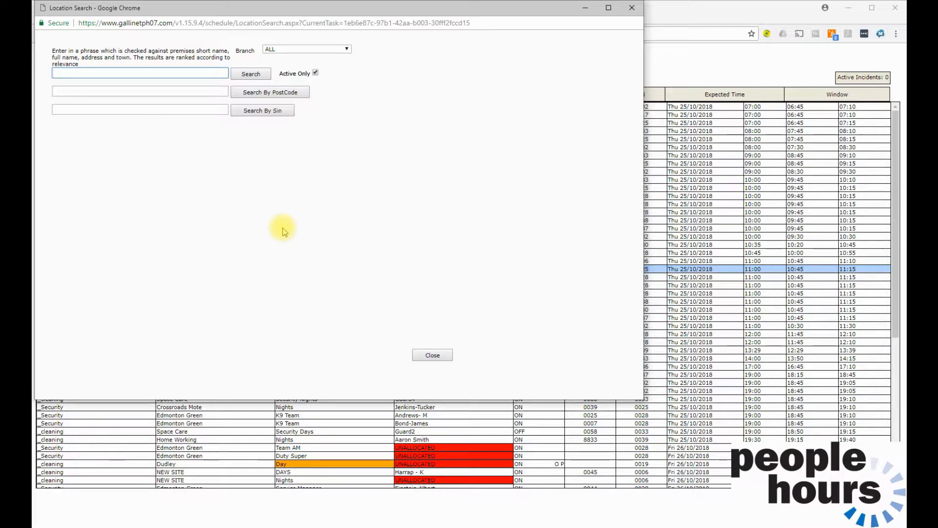
{"action": "type", "text": "edmonton"}
{"action": "left_click", "coordinate": [255, 73]}
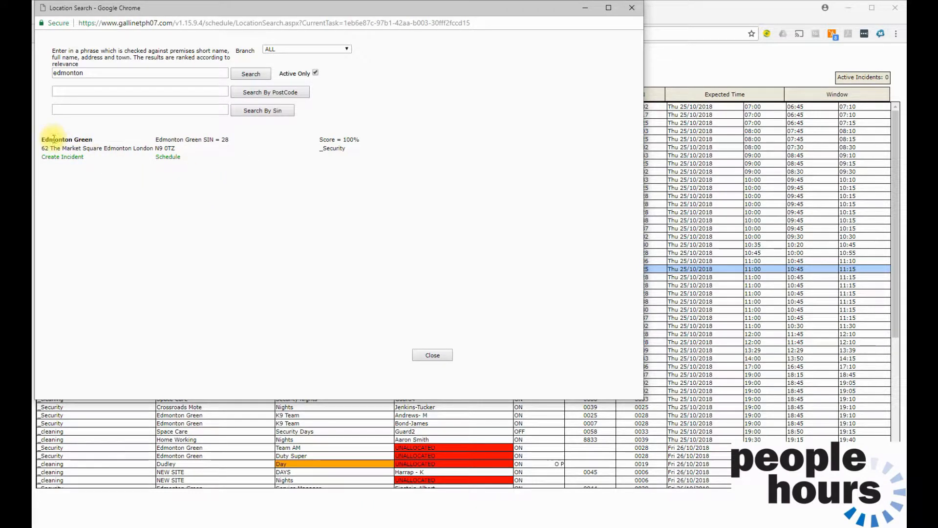
{"action": "left_click", "coordinate": [633, 8]}
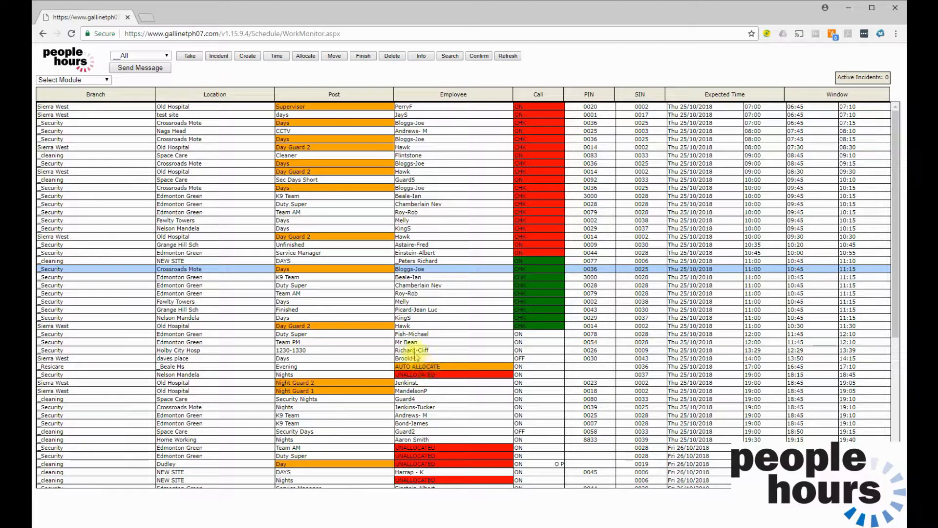
Select the 13:29 Holby City Hosp duty, run an enhanced employee search using its employee's name, and close the search window
{"action": "left_click", "coordinate": [413, 350]}
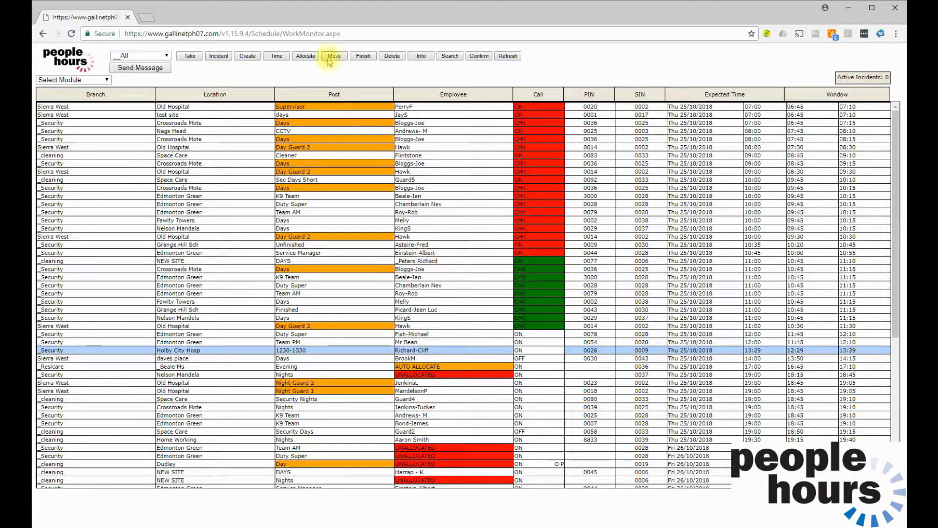
{"action": "left_click", "coordinate": [450, 56]}
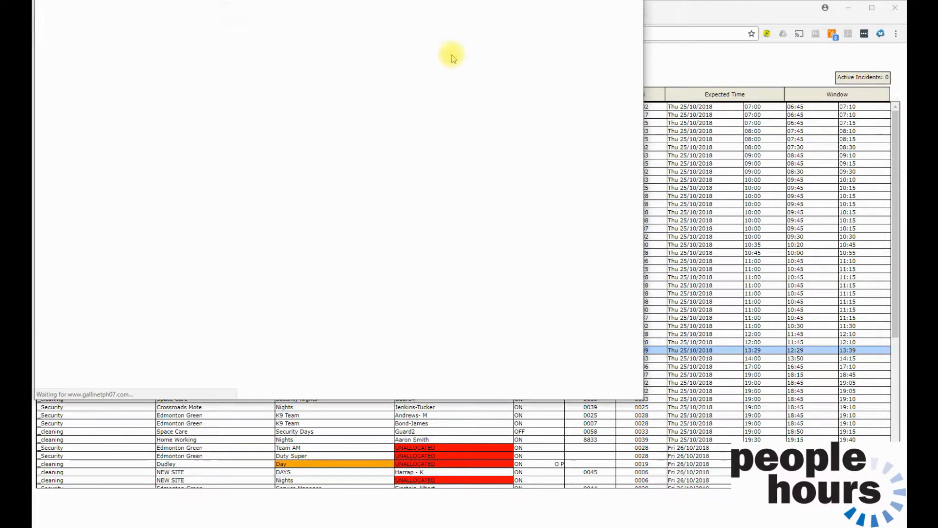
{"action": "left_click", "coordinate": [139, 83]}
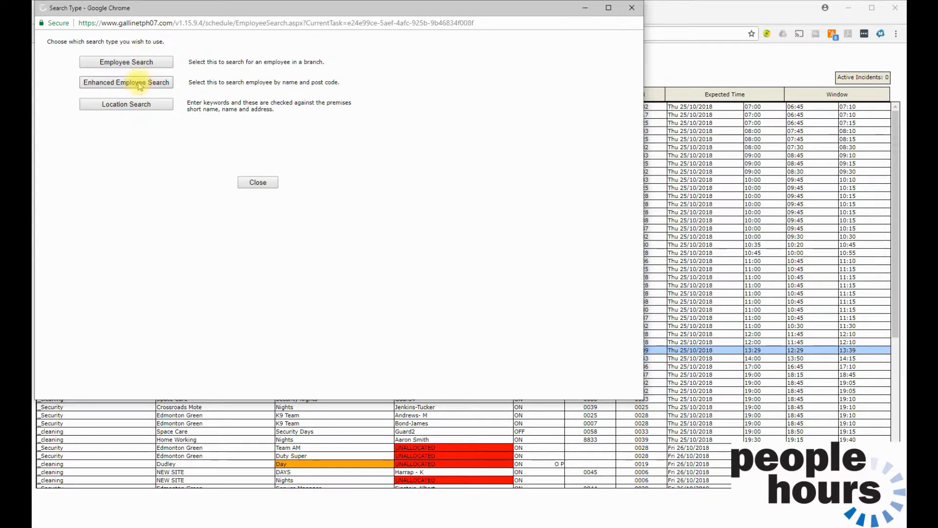
{"action": "type", "text": "cliff"}
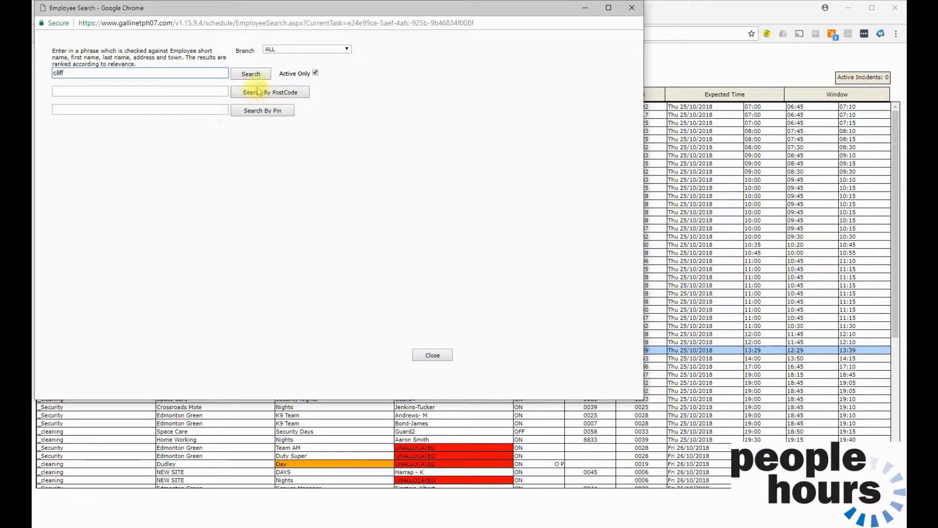
{"action": "left_click", "coordinate": [255, 74]}
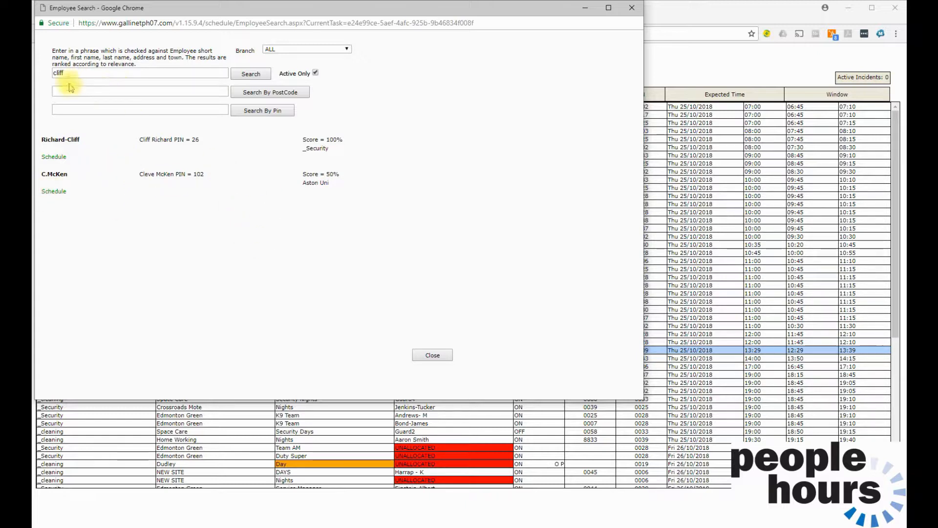
{"action": "left_click", "coordinate": [632, 8]}
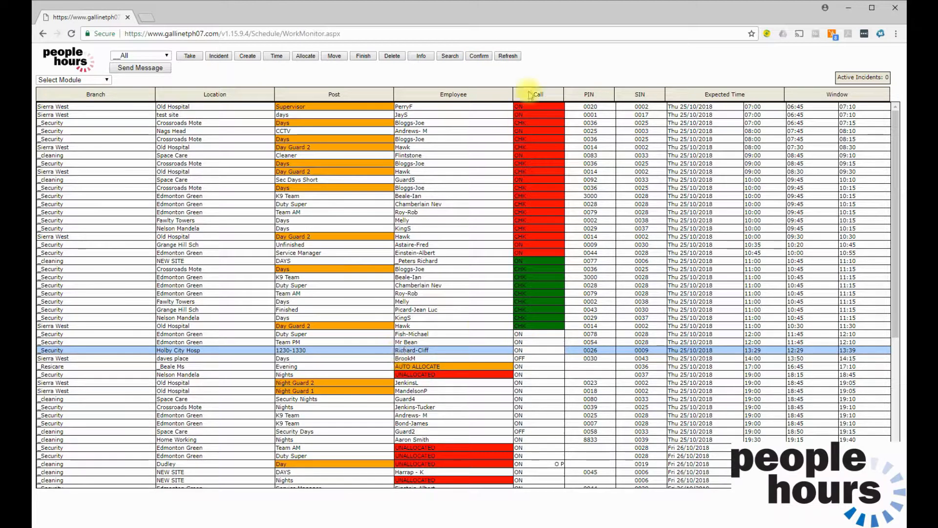
Save a Confirm entry for the 13:29 Holby City Hosp duty with the note "Pending confirmation from employee", without notifying
{"action": "left_click", "coordinate": [483, 59]}
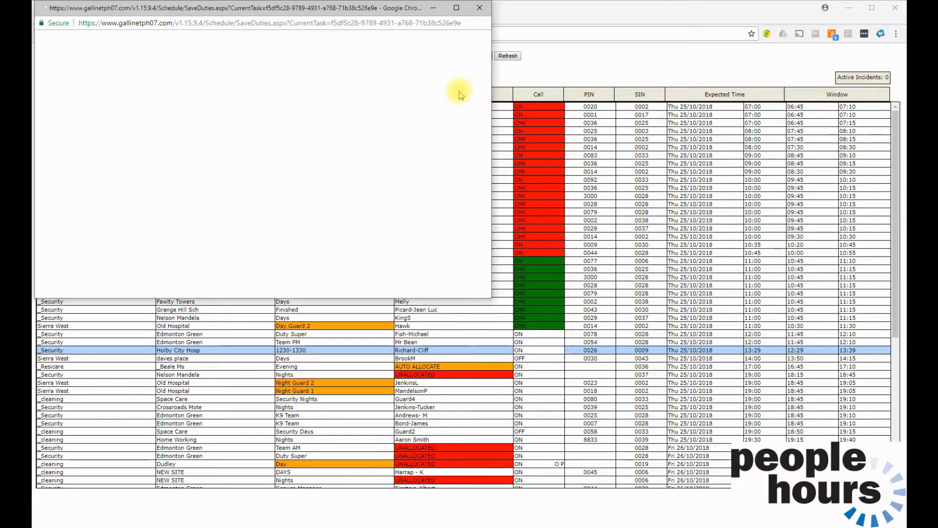
{"action": "type", "text": "Pending confirmation from employee"}
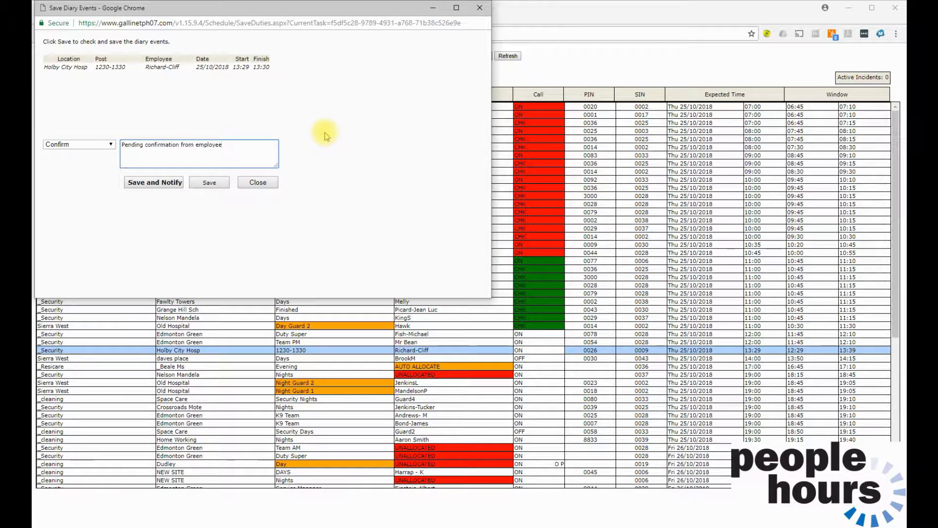
{"action": "left_click", "coordinate": [216, 184]}
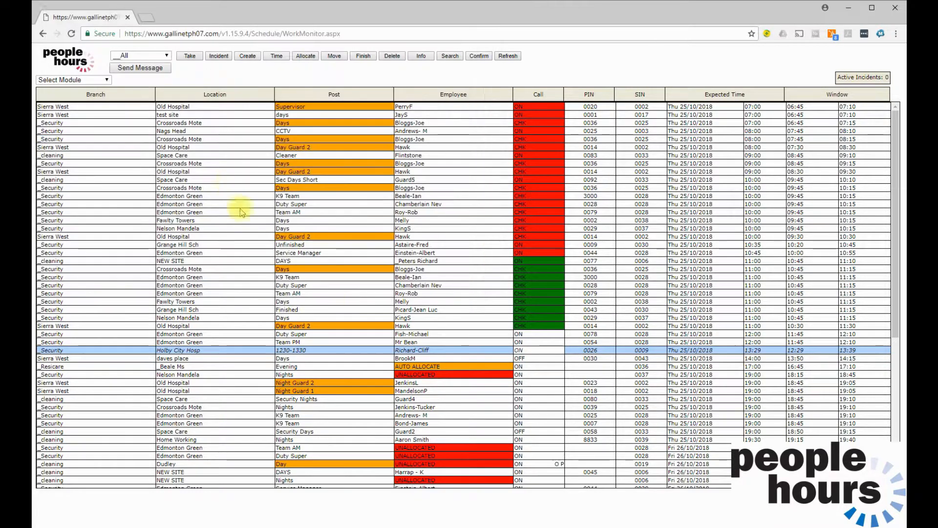